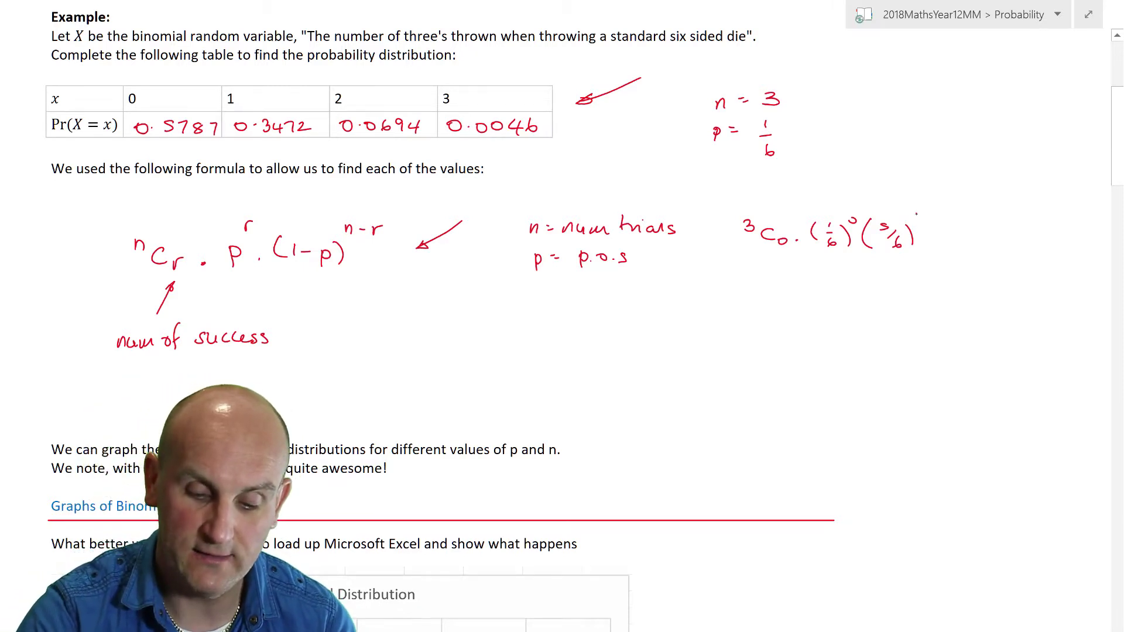
Handwrite the exponent 3 on (5/6) and circle the trial count, success count and exponents in the worked example
{"action": "mouse_move", "coordinate": [915, 214]}
{"action": "left_mouse_down"}
{"action": "mouse_move", "coordinate": [920, 222]}
{"action": "mouse_move", "coordinate": [853, 216]}
{"action": "mouse_move", "coordinate": [917, 216]}
{"action": "left_mouse_up"}
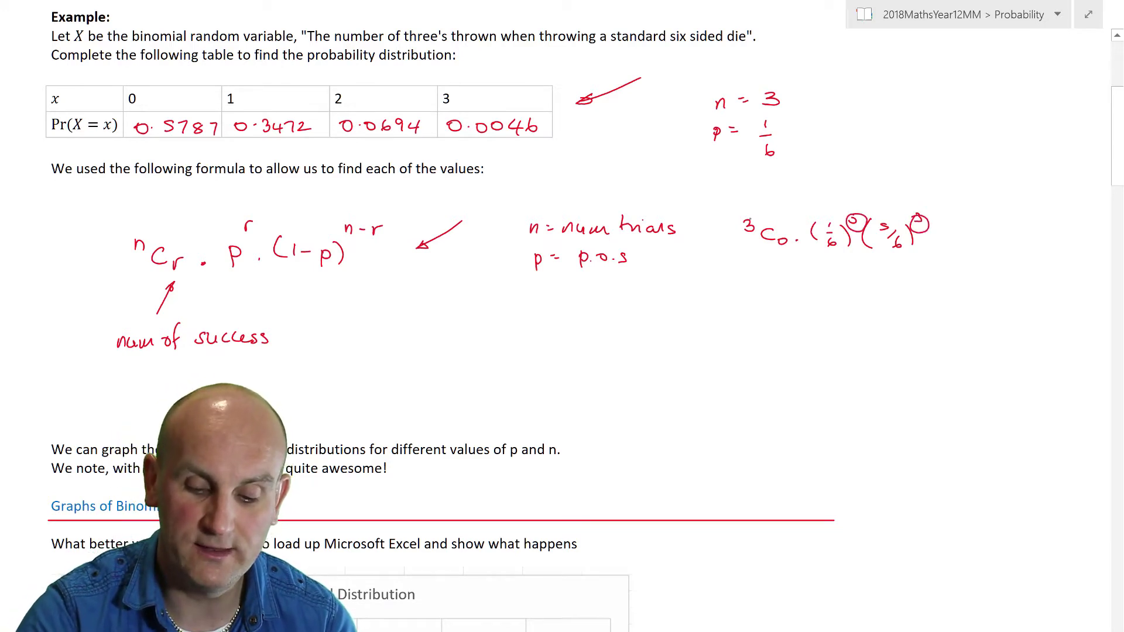
{"action": "left_click_drag", "start_coordinate": [752, 216], "coordinate": [786, 234]}
{"action": "left_click_drag", "start_coordinate": [861, 215], "coordinate": [857, 214]}
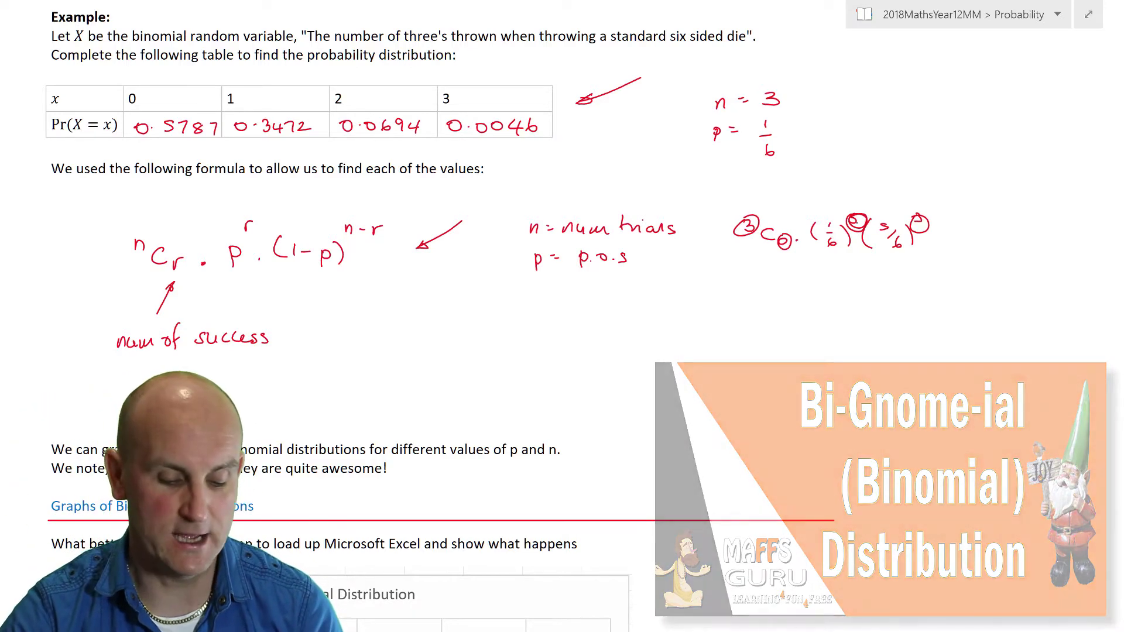
Go past the notes' binomial graphs section, switch to the Excel workbook and select the Trials and Probability of Success cells
{"action": "scroll", "coordinate": [562, 316], "scroll_direction": "down", "scroll_amount": 3}
{"action": "scroll", "coordinate": [562, 316], "scroll_direction": "down", "scroll_amount": 6}
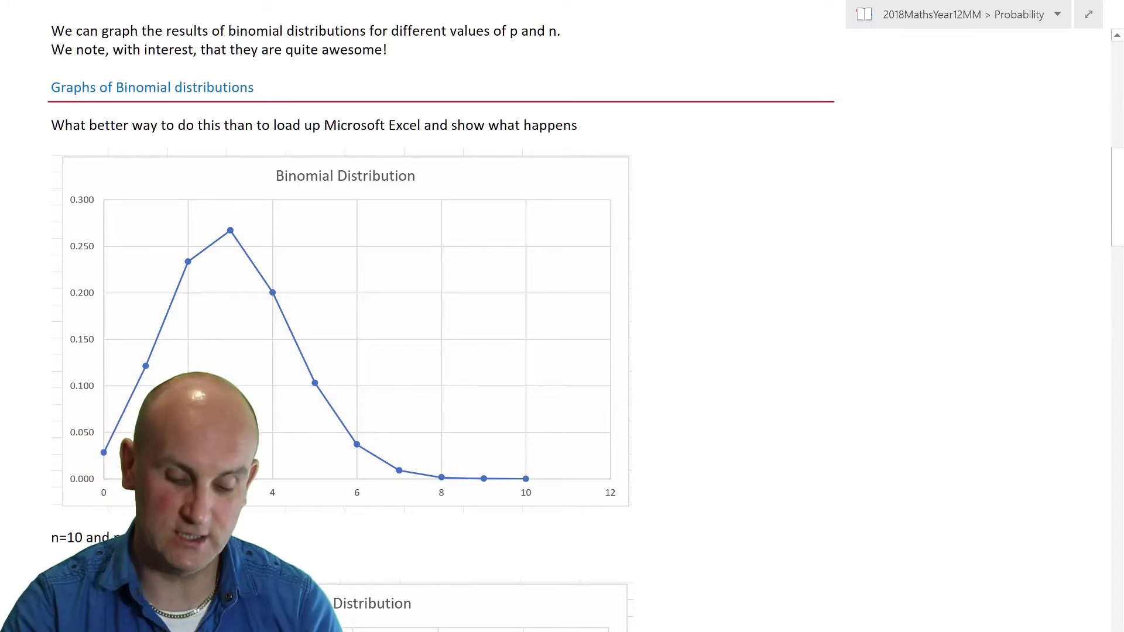
{"action": "scroll", "coordinate": [586, 316], "scroll_direction": "down", "scroll_amount": 2}
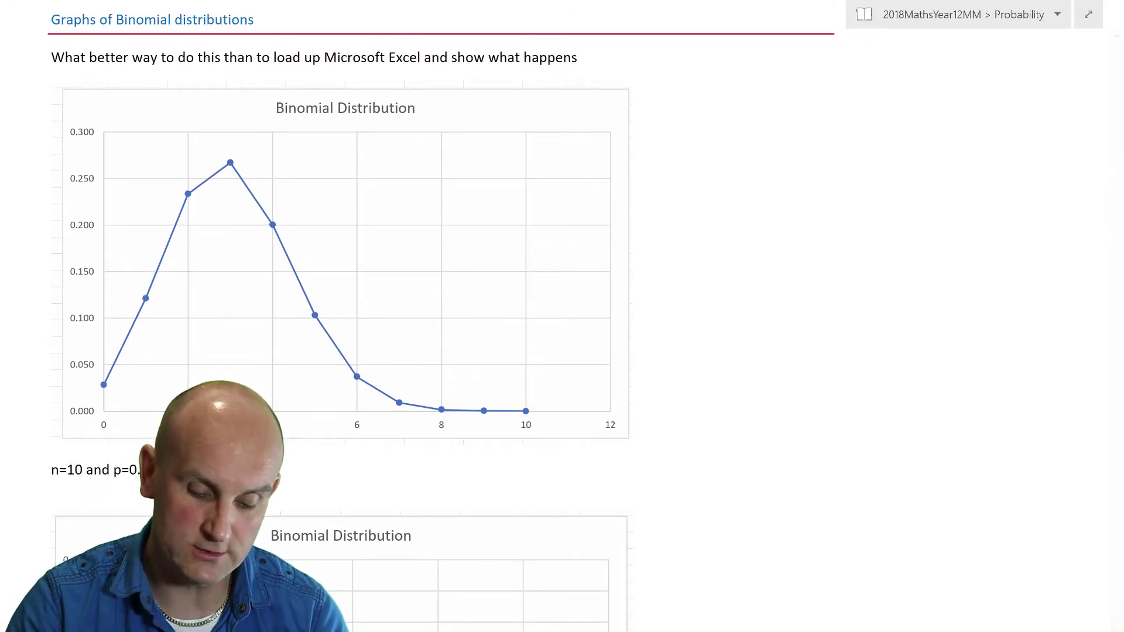
{"action": "key", "text": "alt+Tab"}
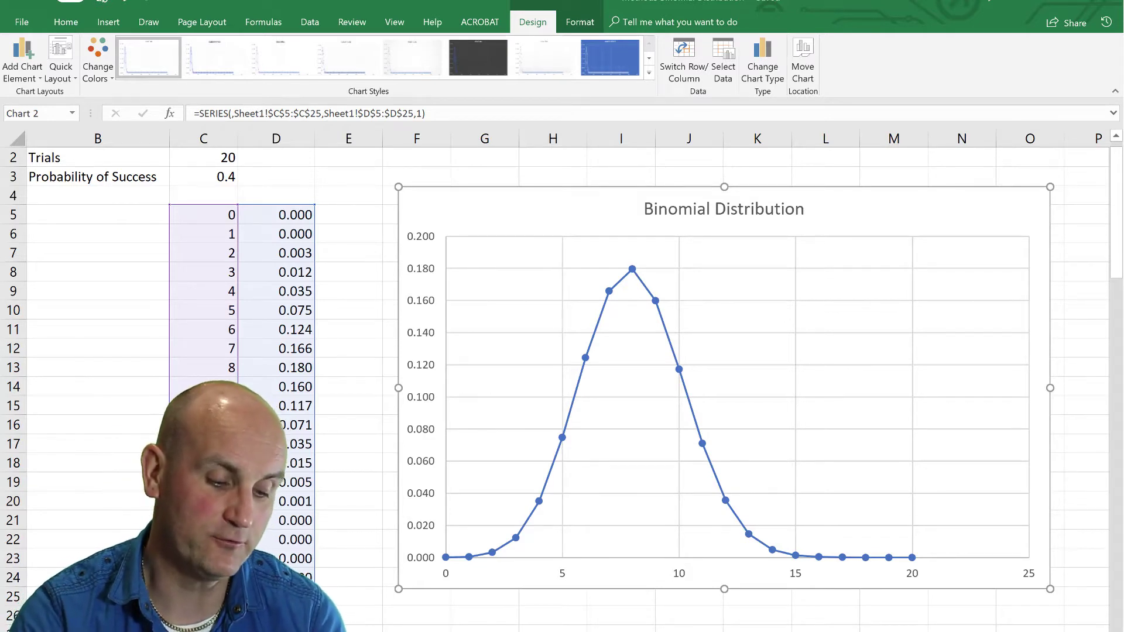
{"action": "left_click", "coordinate": [217, 177]}
{"action": "left_click", "coordinate": [216, 163]}
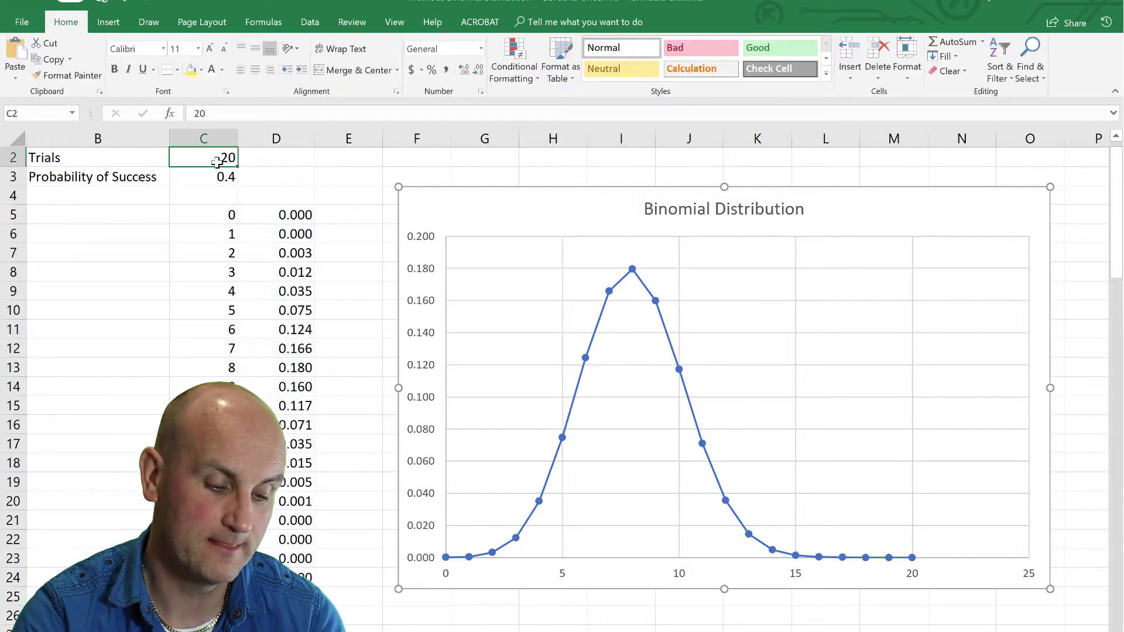
{"action": "left_click", "coordinate": [230, 173]}
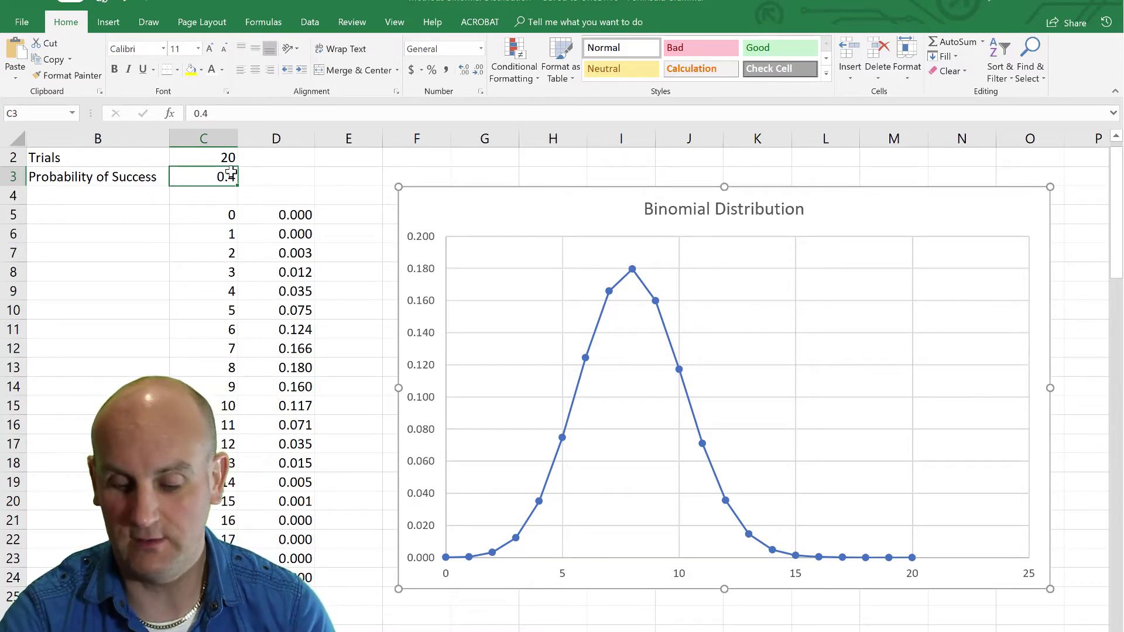
Turn on Windows tablet mode so that the workbook can be edited by touch
{"action": "key", "text": "super+a"}
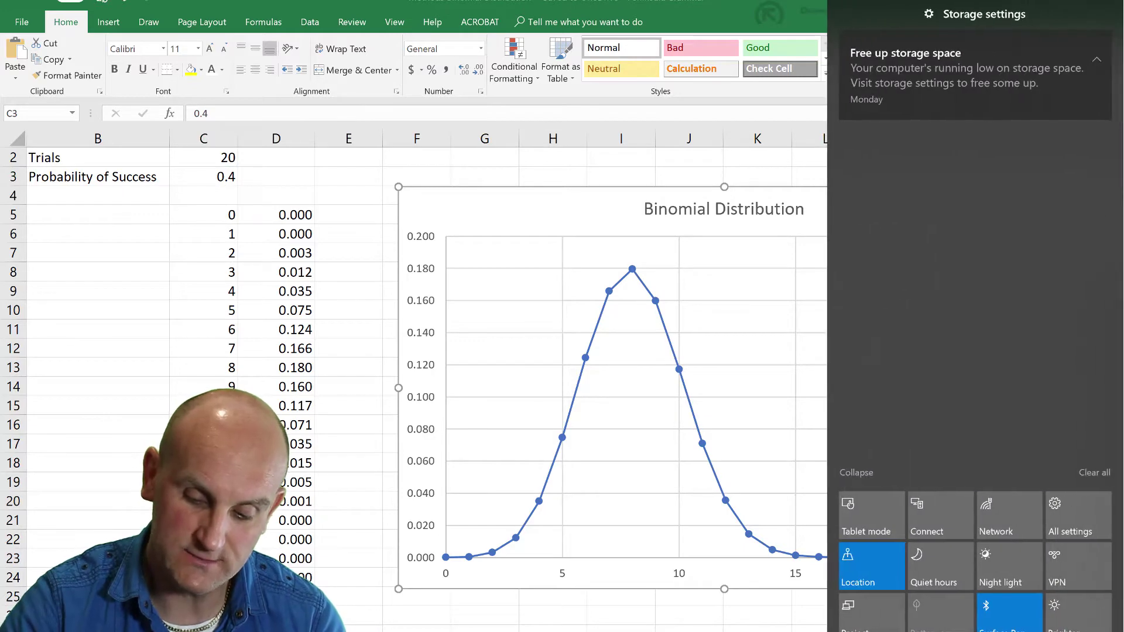
{"action": "left_click", "coordinate": [871, 515]}
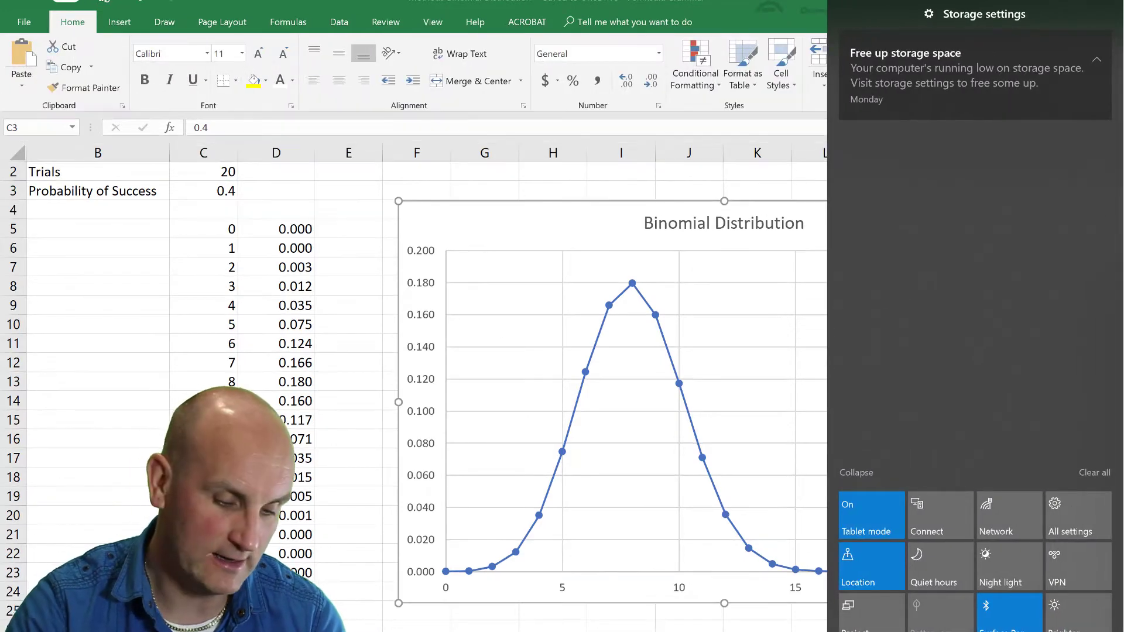
{"action": "key", "text": "super+a"}
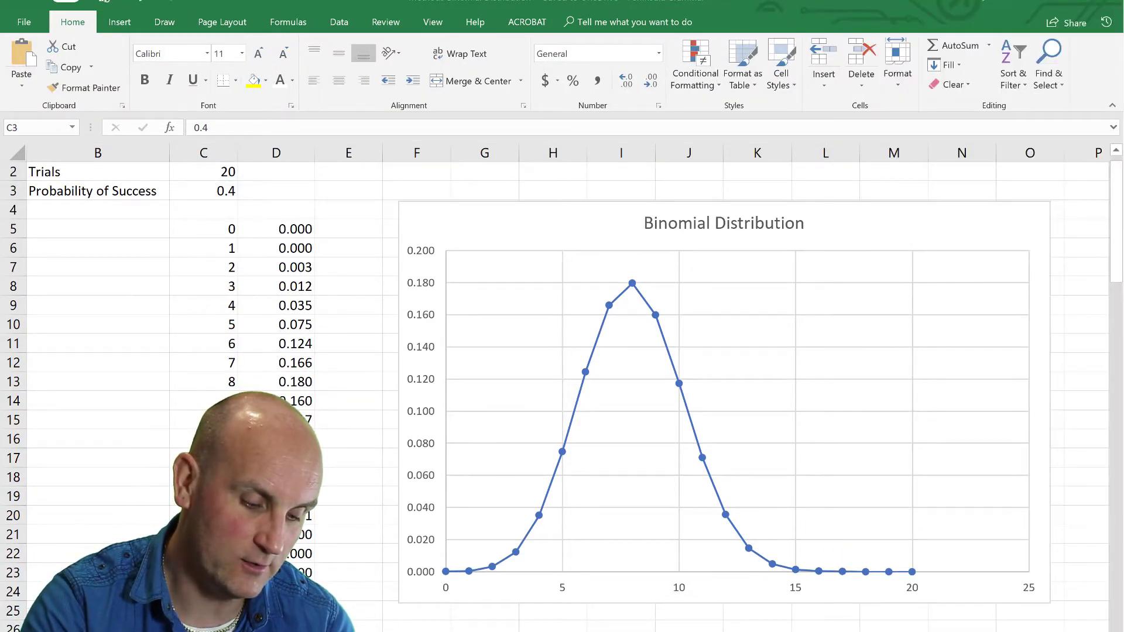
Set the Probability of Success in C3 to 0.3 and uncover the full chart
{"action": "left_click", "coordinate": [212, 191]}
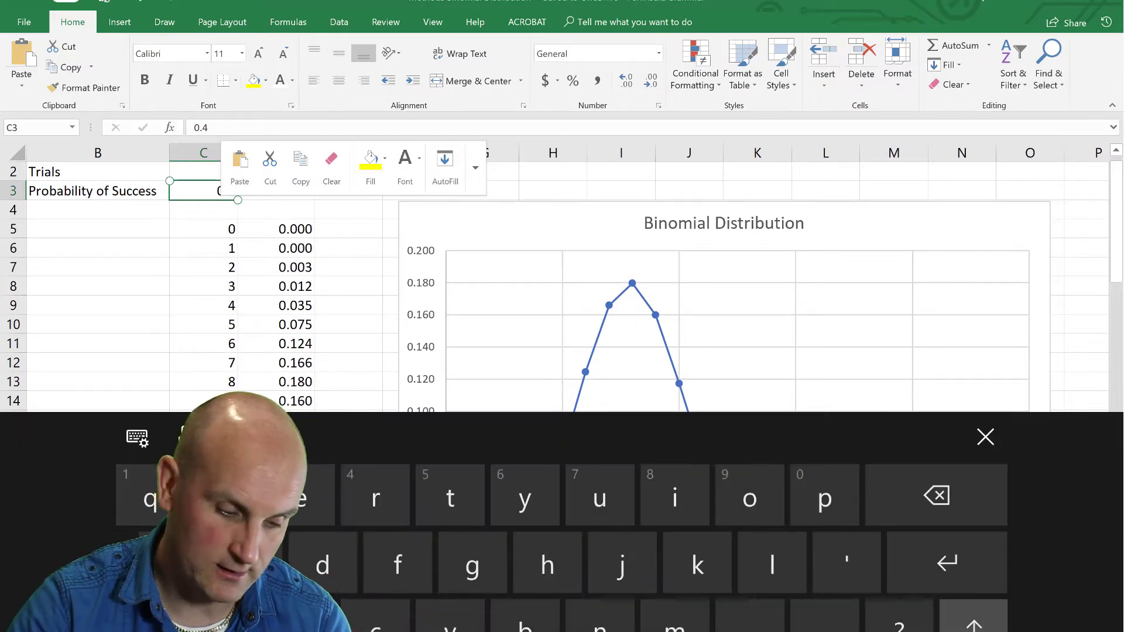
{"action": "left_click", "coordinate": [936, 496]}
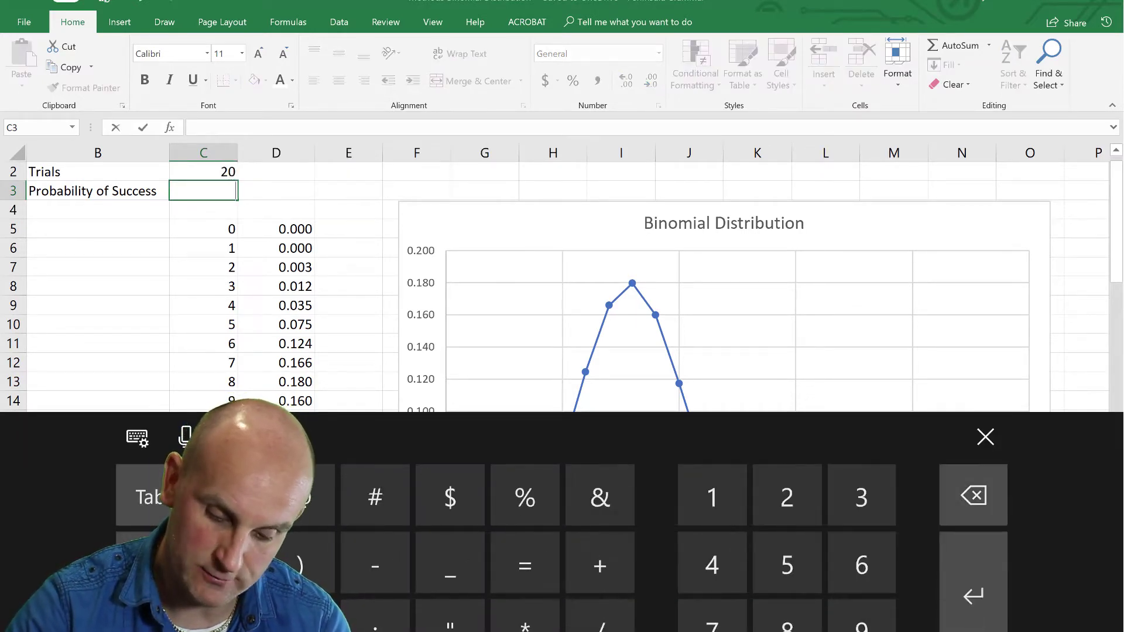
{"action": "type", "text": "0.3"}
{"action": "left_click", "coordinate": [973, 596]}
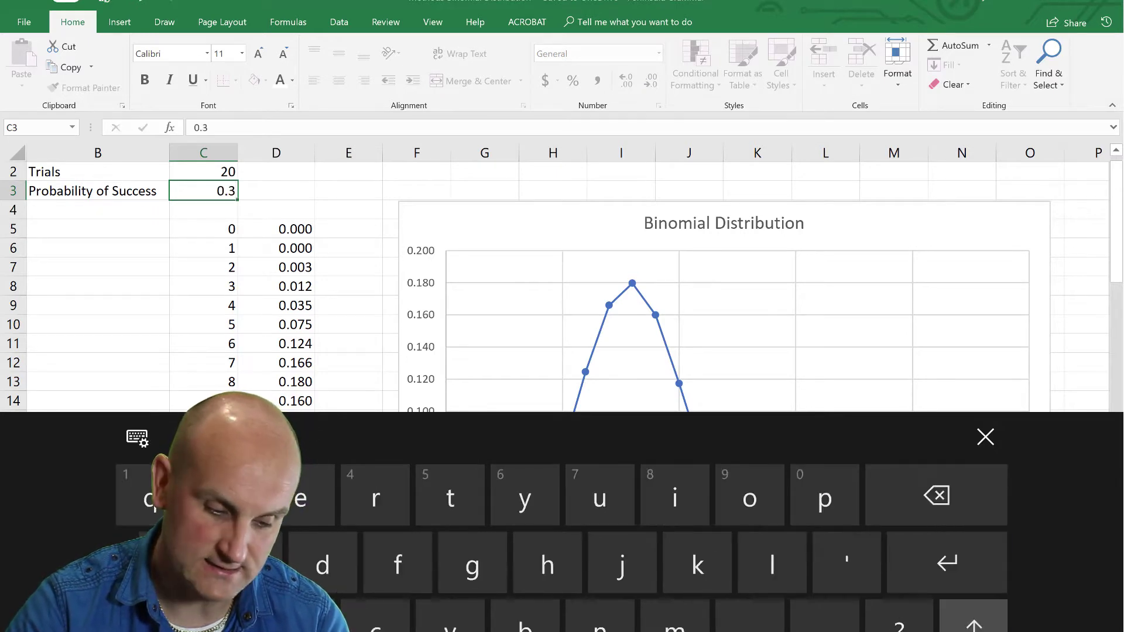
{"action": "left_click", "coordinate": [1086, 324]}
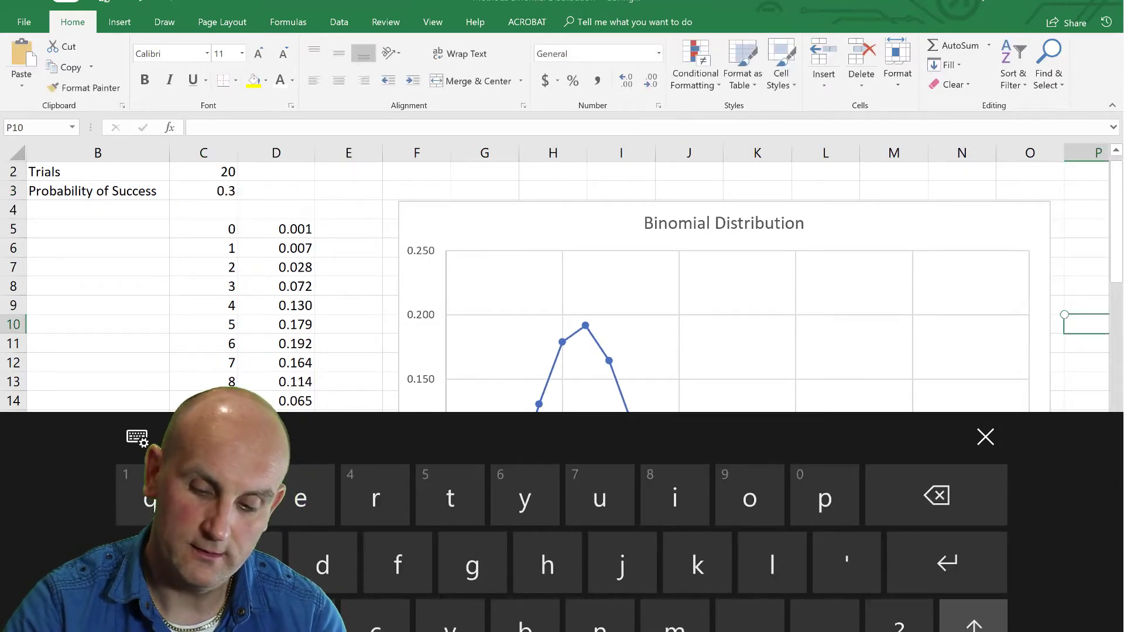
{"action": "left_click", "coordinate": [985, 436]}
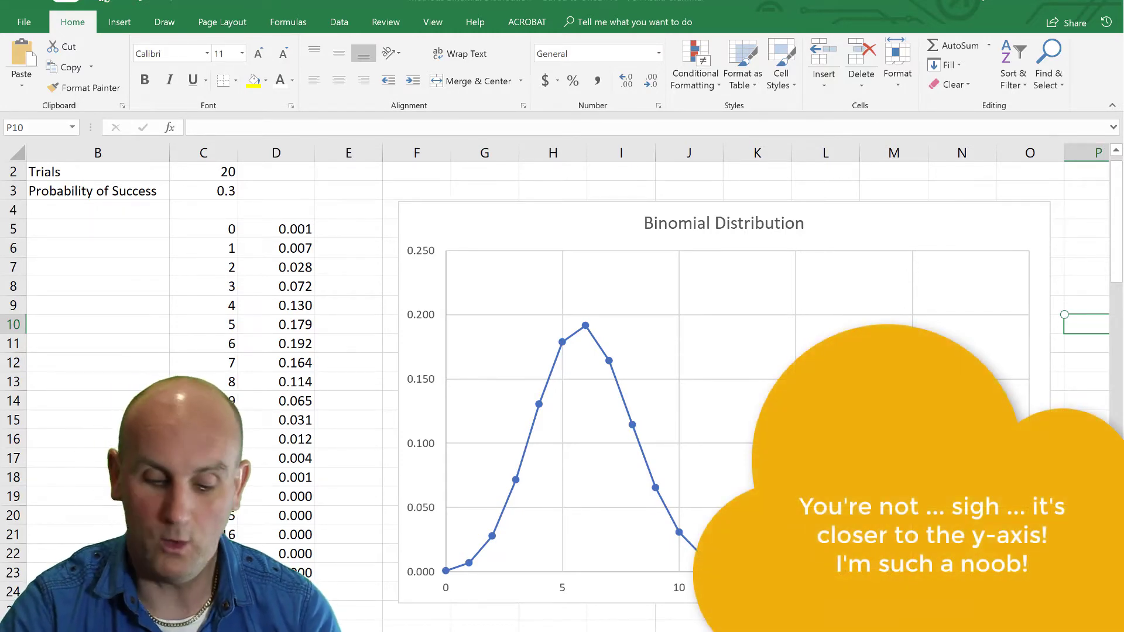
Set the Probability of Success in C3 to 0.2
{"action": "left_click", "coordinate": [205, 189]}
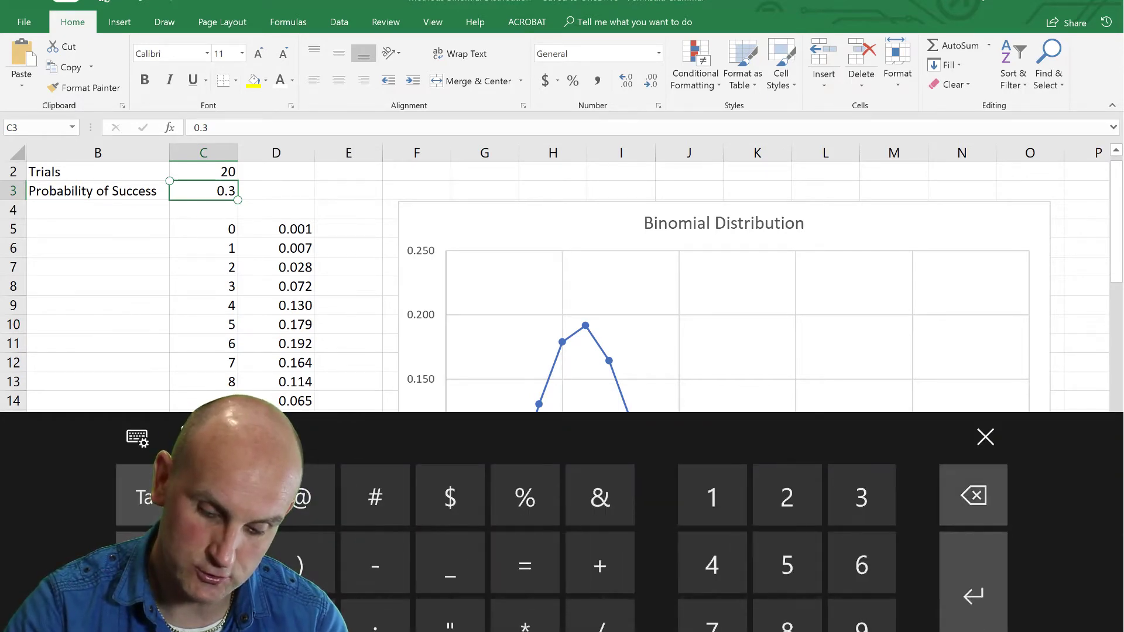
{"action": "type", "text": "0.2"}
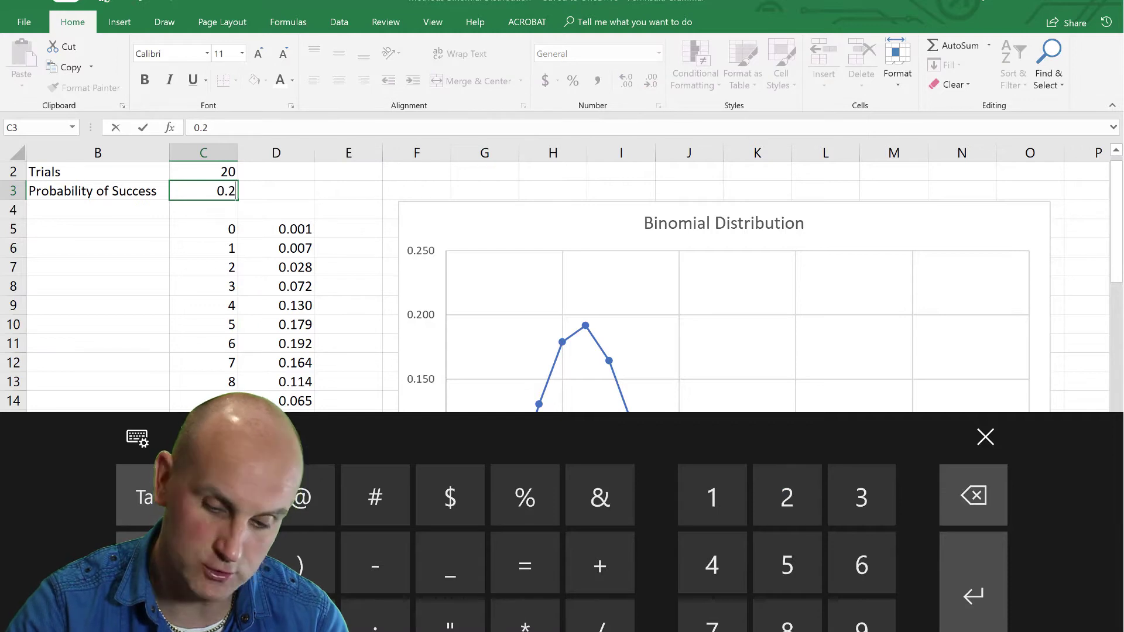
{"action": "key", "text": "Return"}
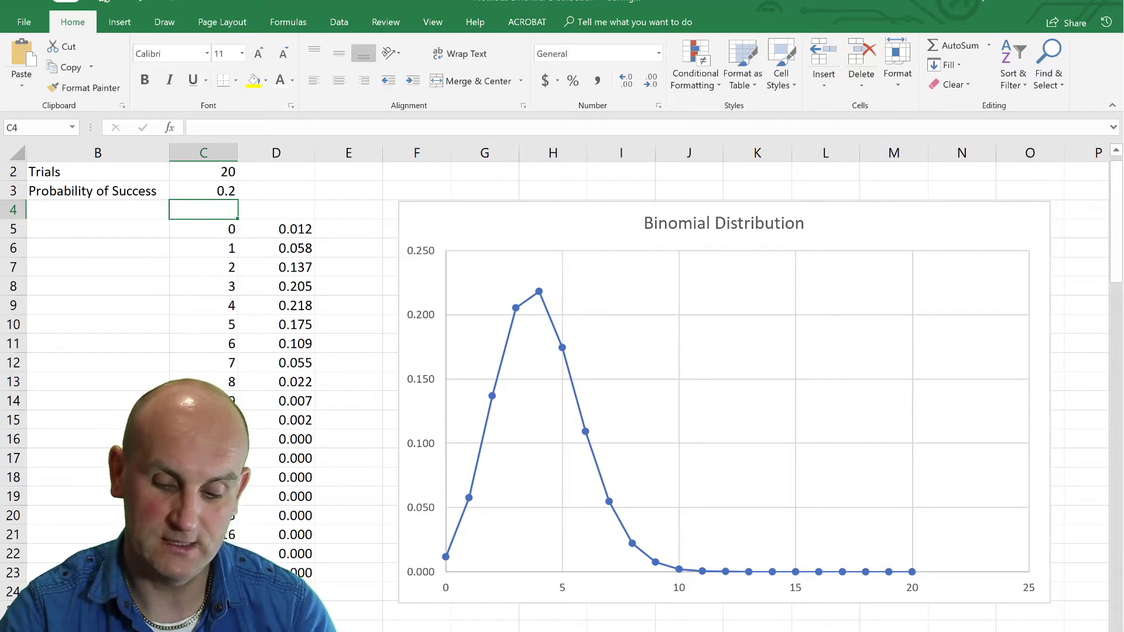
Replace the Probability of Success in C3 with 0.1
{"action": "left_click", "coordinate": [204, 191]}
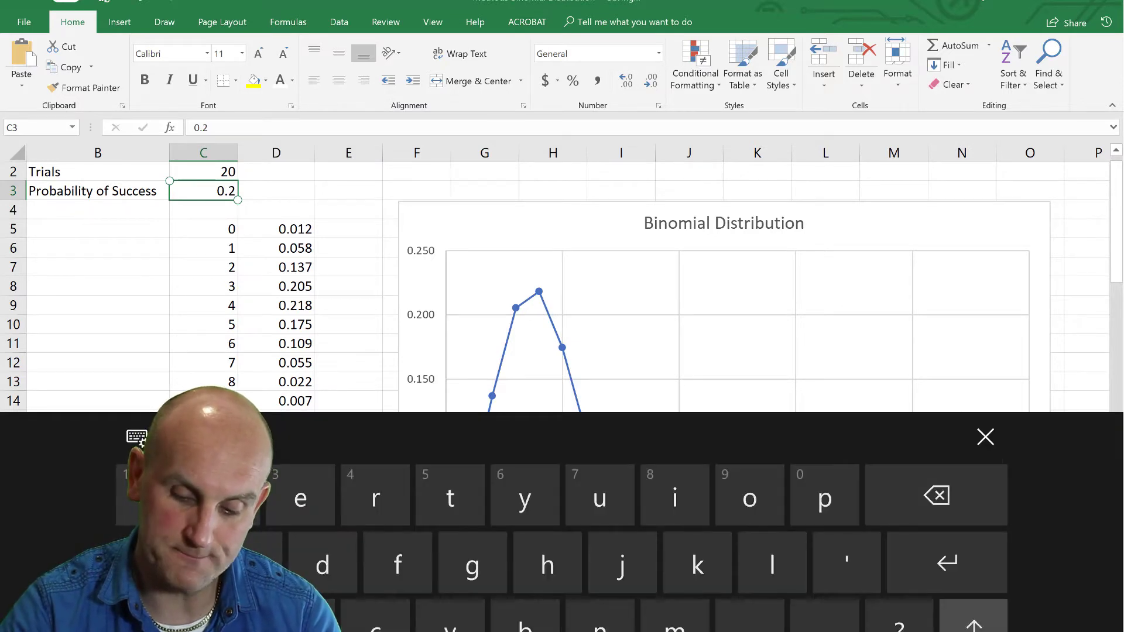
{"action": "key", "text": "BackSpace"}
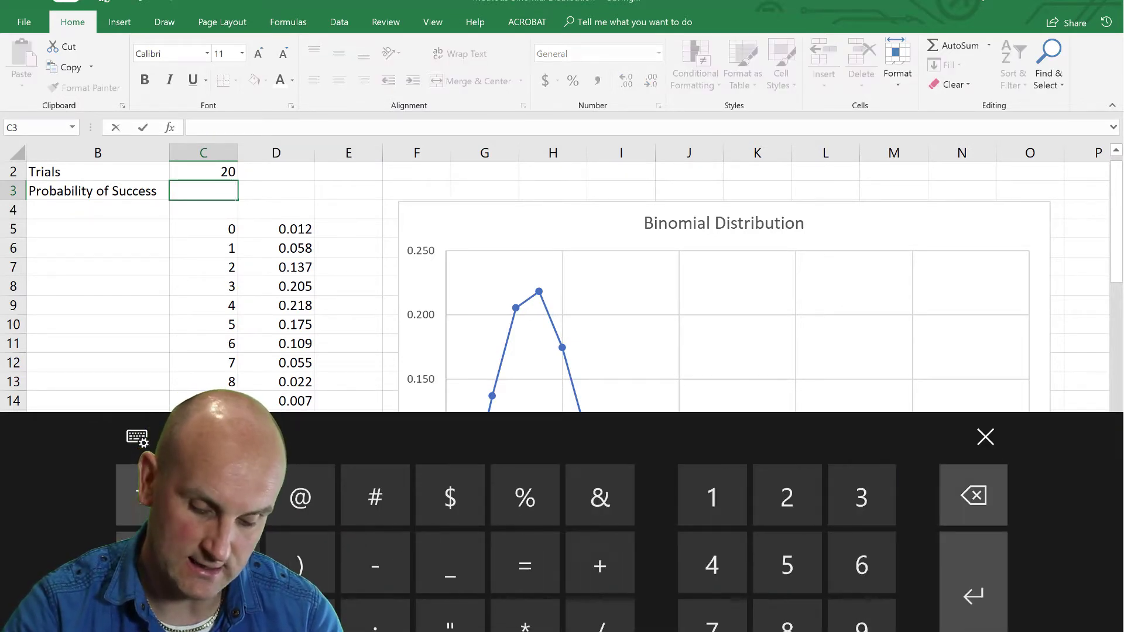
{"action": "type", "text": "0.1"}
{"action": "key", "text": "Return"}
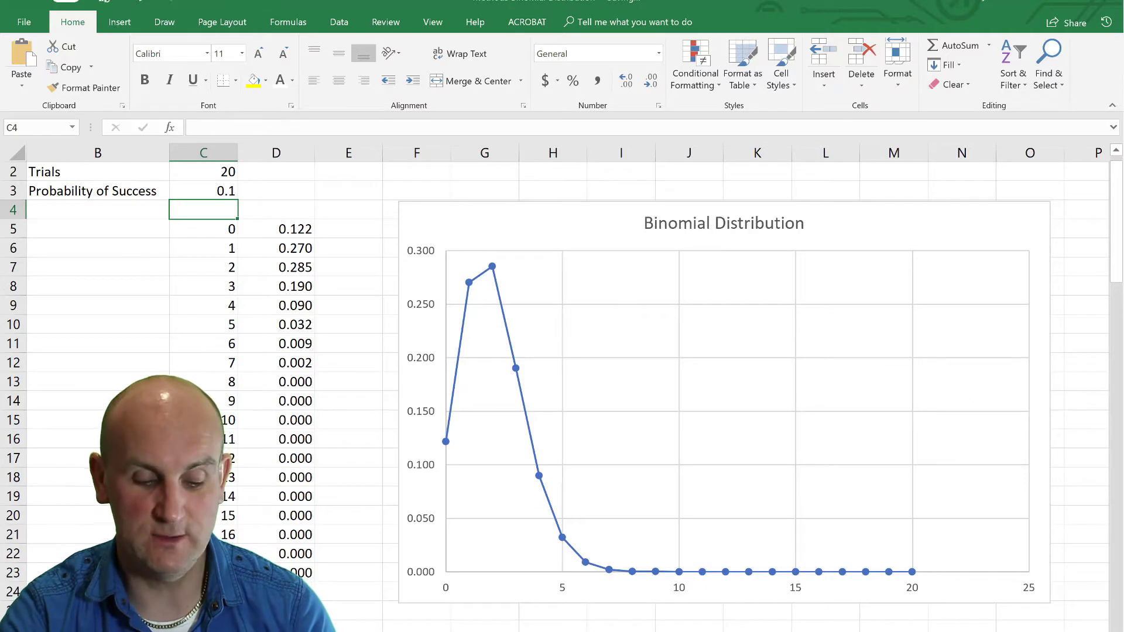
Set the Probability of Success in C3 to 0.4
{"action": "left_click", "coordinate": [203, 191]}
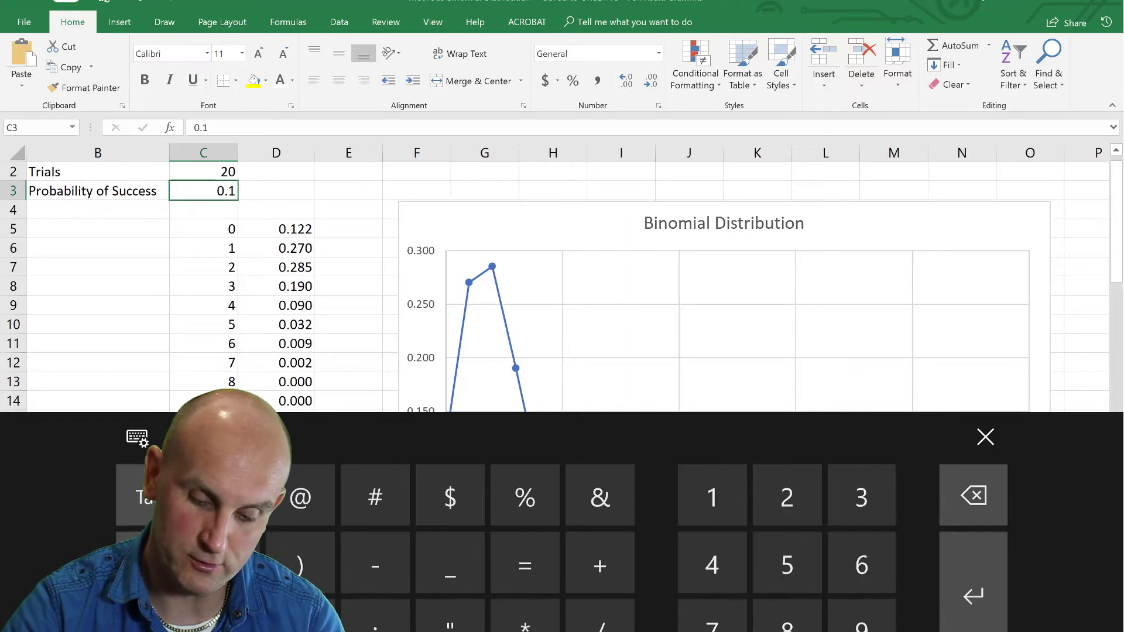
{"action": "type", "text": ".4"}
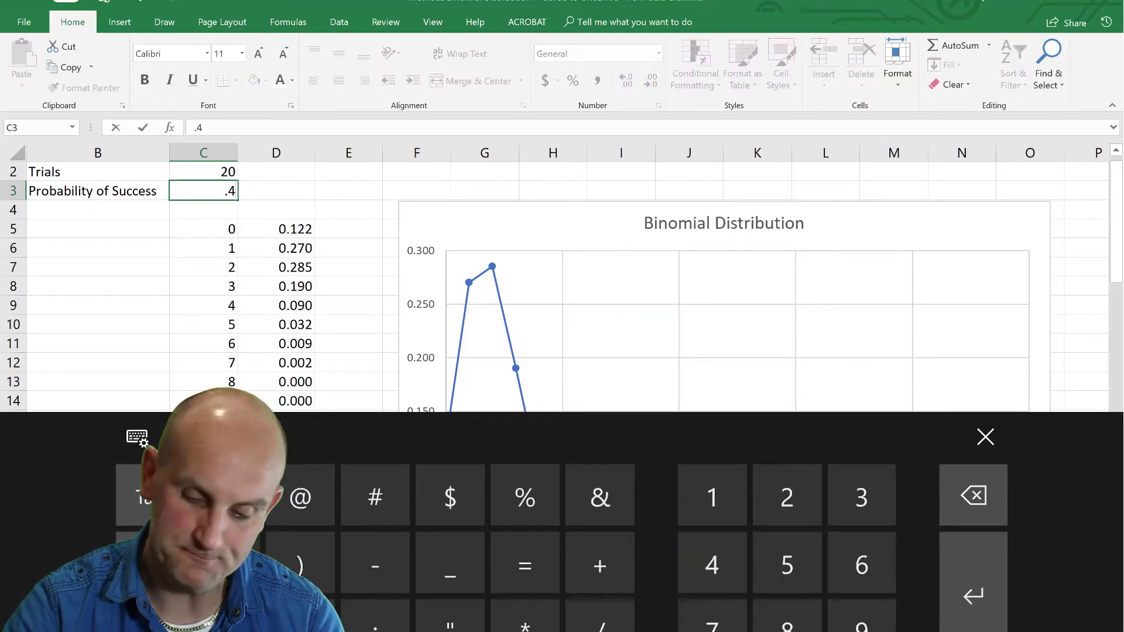
{"action": "key", "text": "Return"}
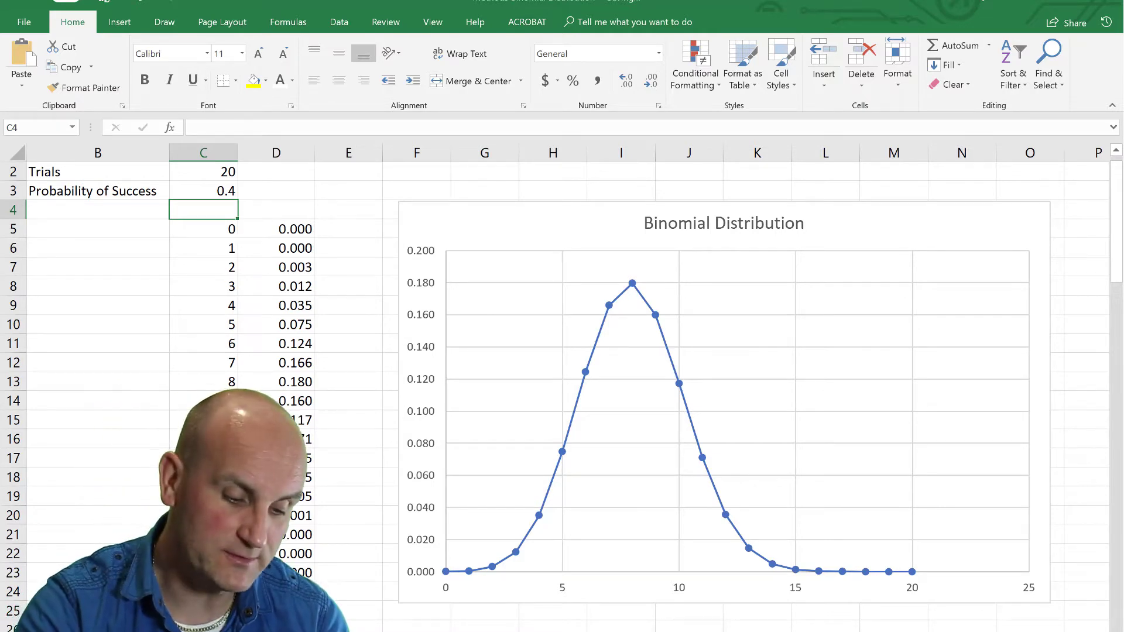
Set the number of Trials in C2 to 100
{"action": "left_click", "coordinate": [203, 171]}
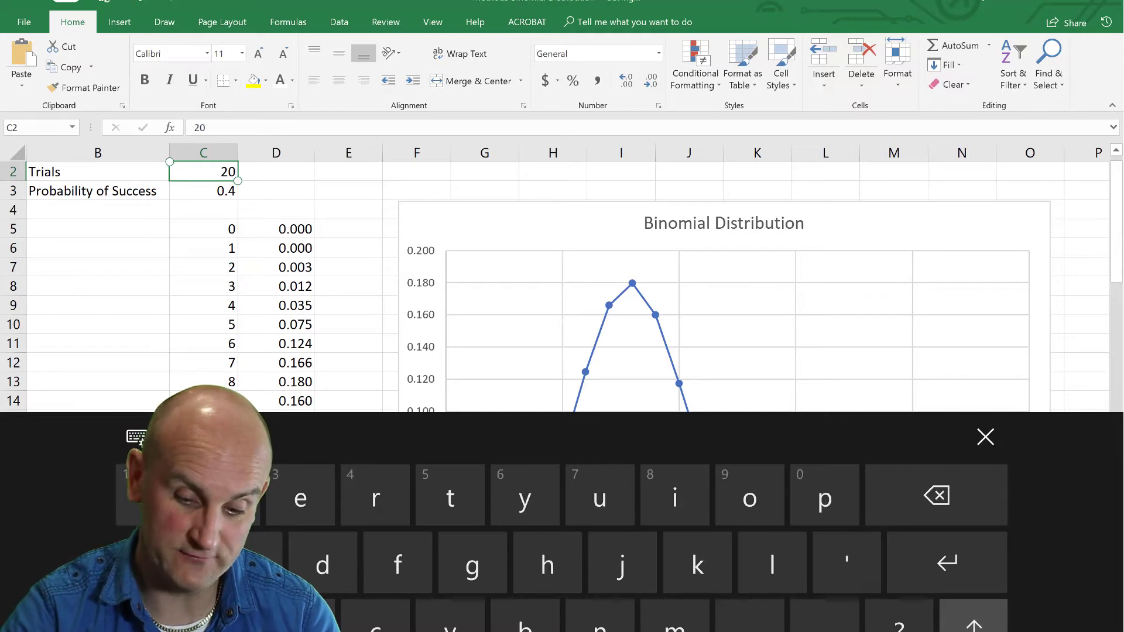
{"action": "key", "text": "BackSpace"}
{"action": "type", "text": "7"}
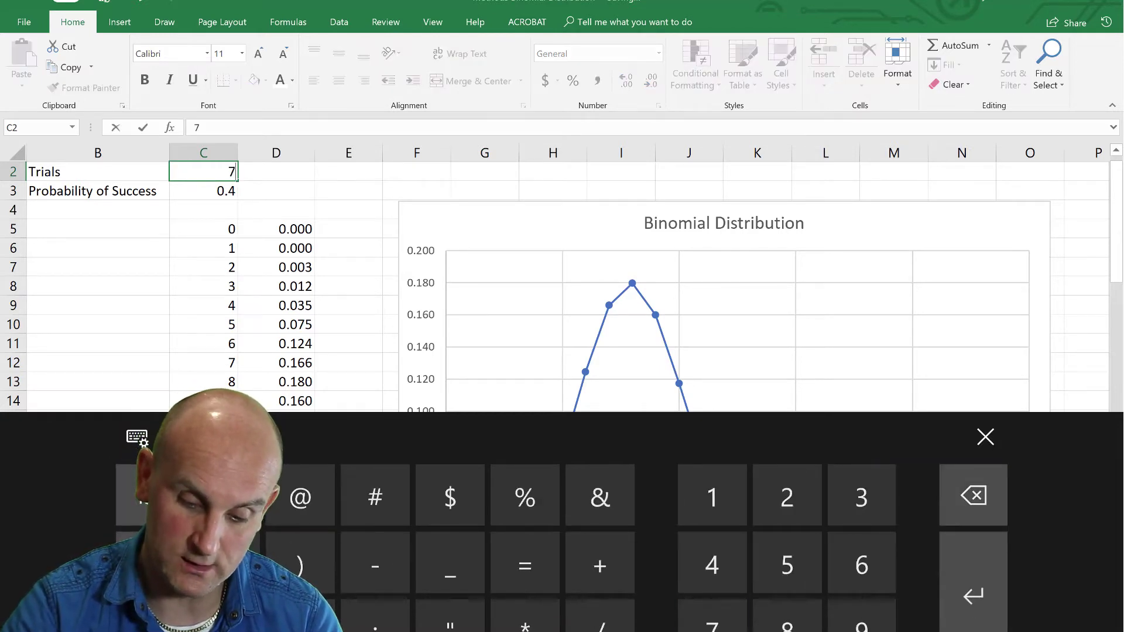
{"action": "key", "text": "BackSpace"}
{"action": "type", "text": "100"}
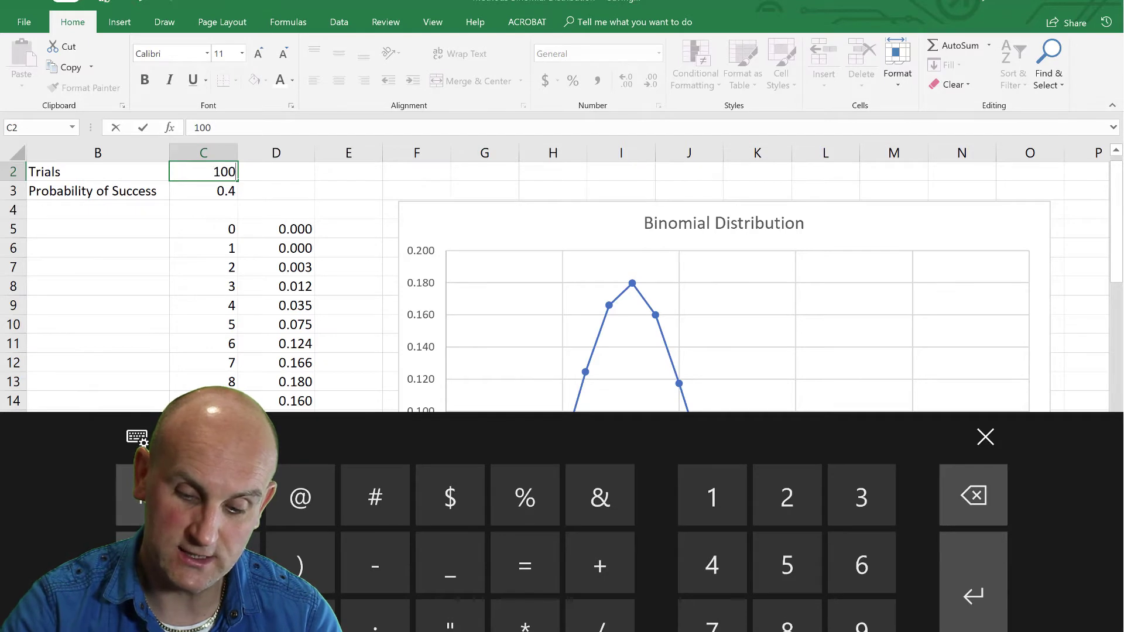
{"action": "key", "text": "Return"}
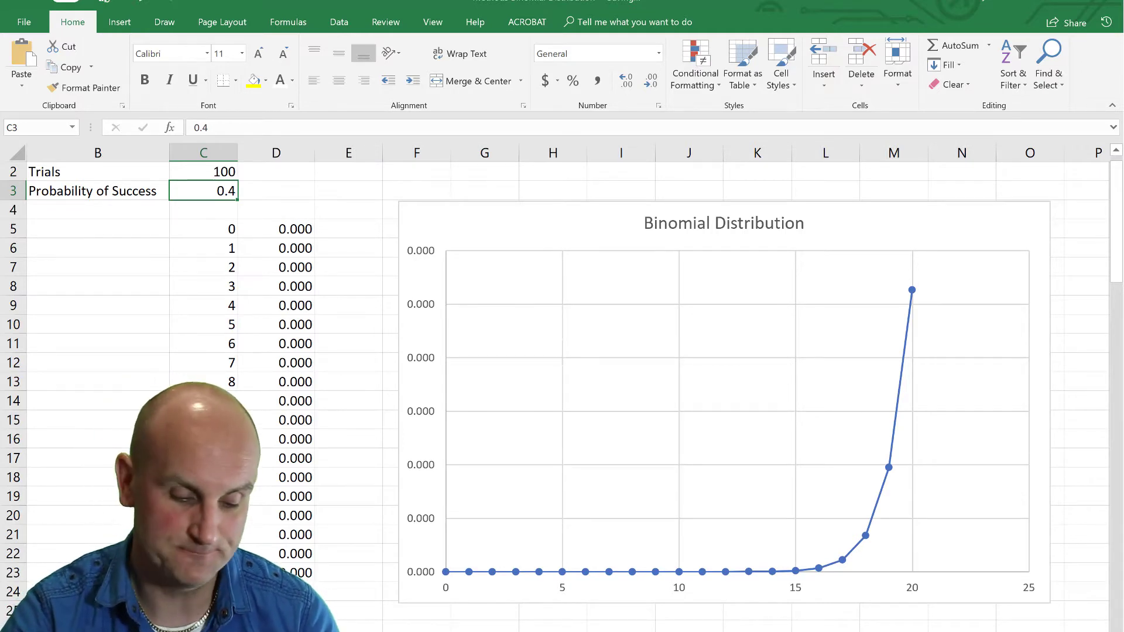
Extend the Binomial Distribution chart's data range to =Sheet1!$C$5:$D$105 and select cell D5
{"action": "right_click", "coordinate": [637, 436]}
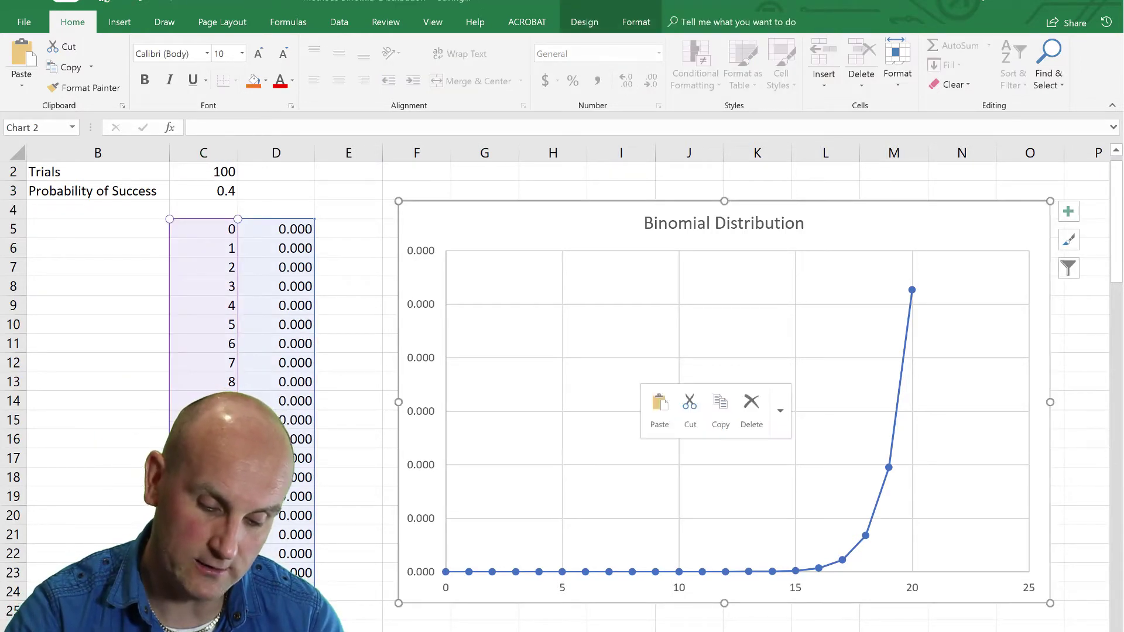
{"action": "left_click", "coordinate": [1030, 392]}
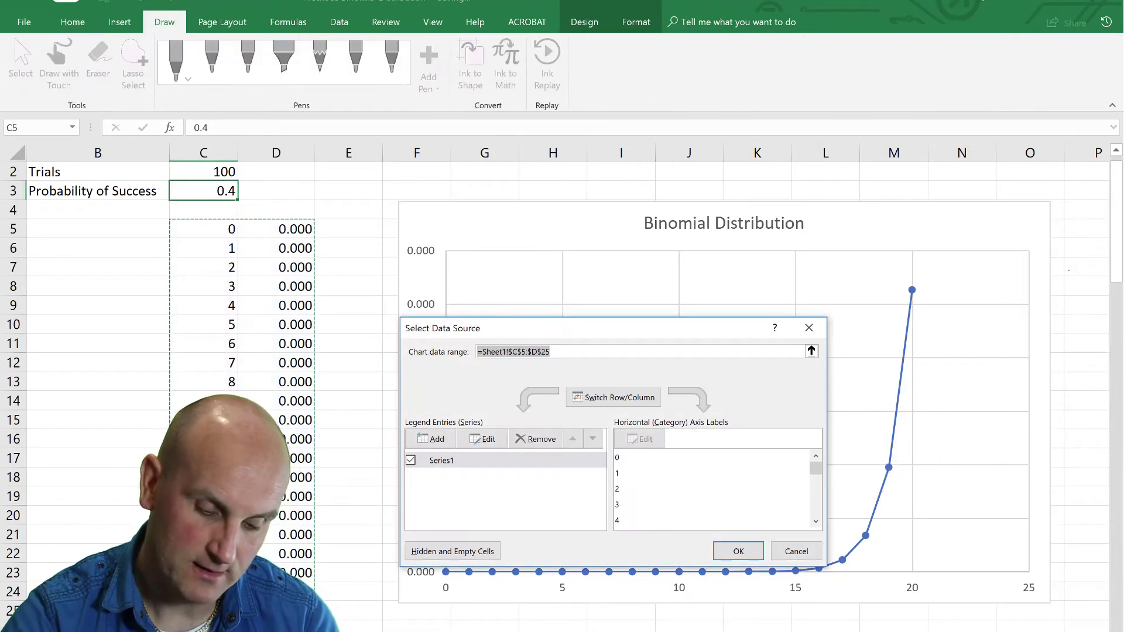
{"action": "left_click", "coordinate": [811, 351]}
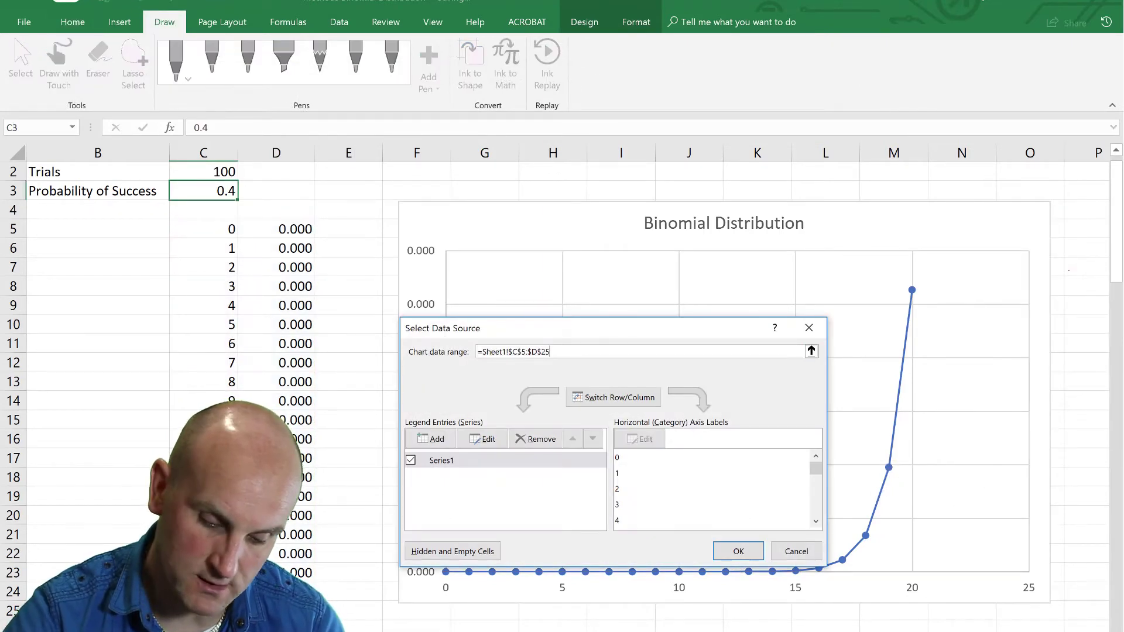
{"action": "key", "text": "BackSpace"}
{"action": "key", "text": "BackSpace"}
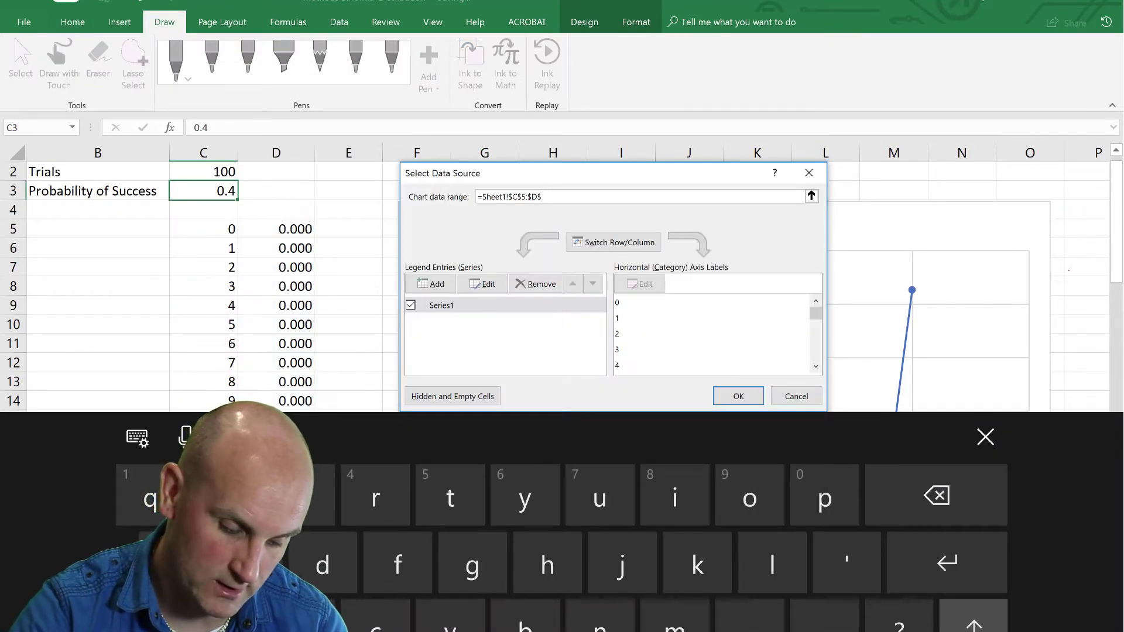
{"action": "left_click", "coordinate": [150, 631]}
{"action": "left_click", "coordinate": [711, 495]}
{"action": "left_click", "coordinate": [300, 497]}
{"action": "left_click", "coordinate": [787, 564]}
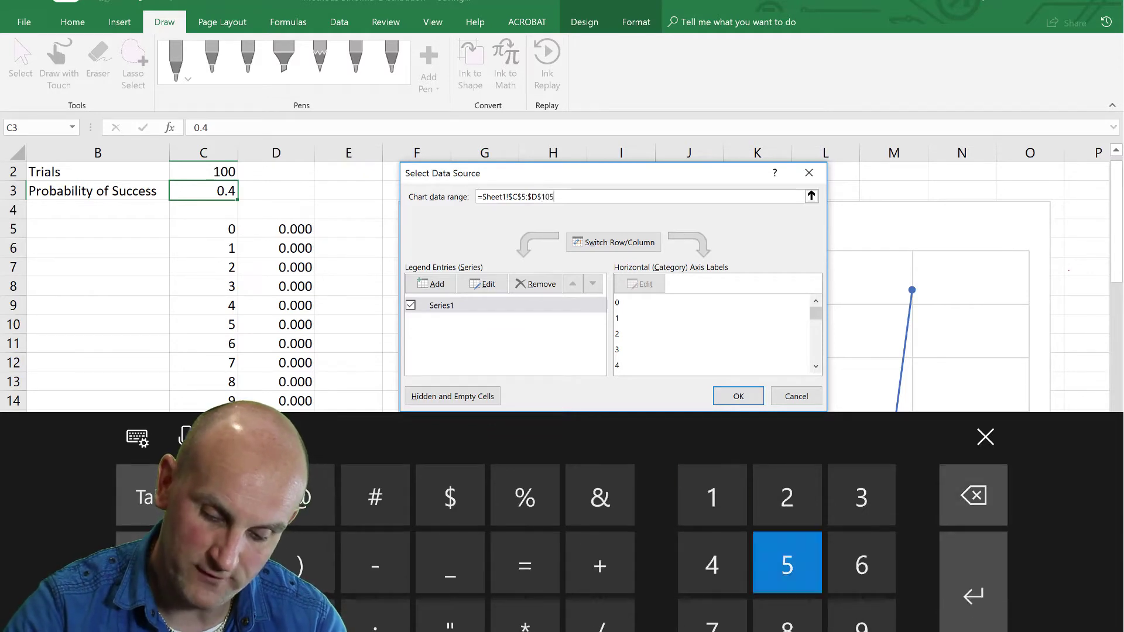
{"action": "left_click", "coordinate": [973, 595]}
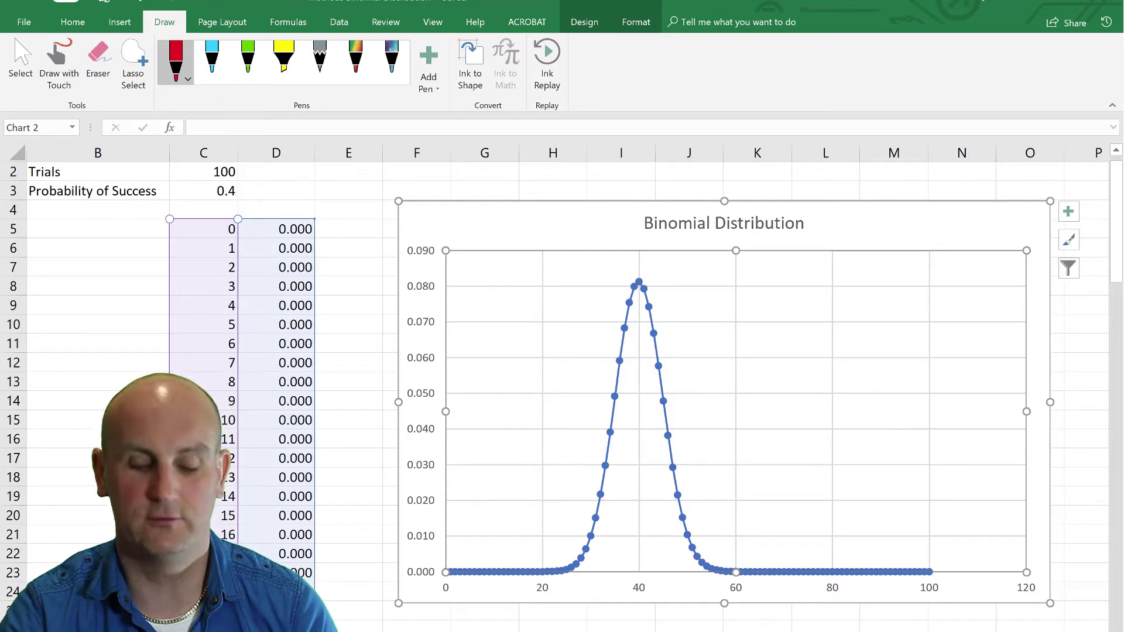
{"action": "left_click", "coordinate": [276, 229]}
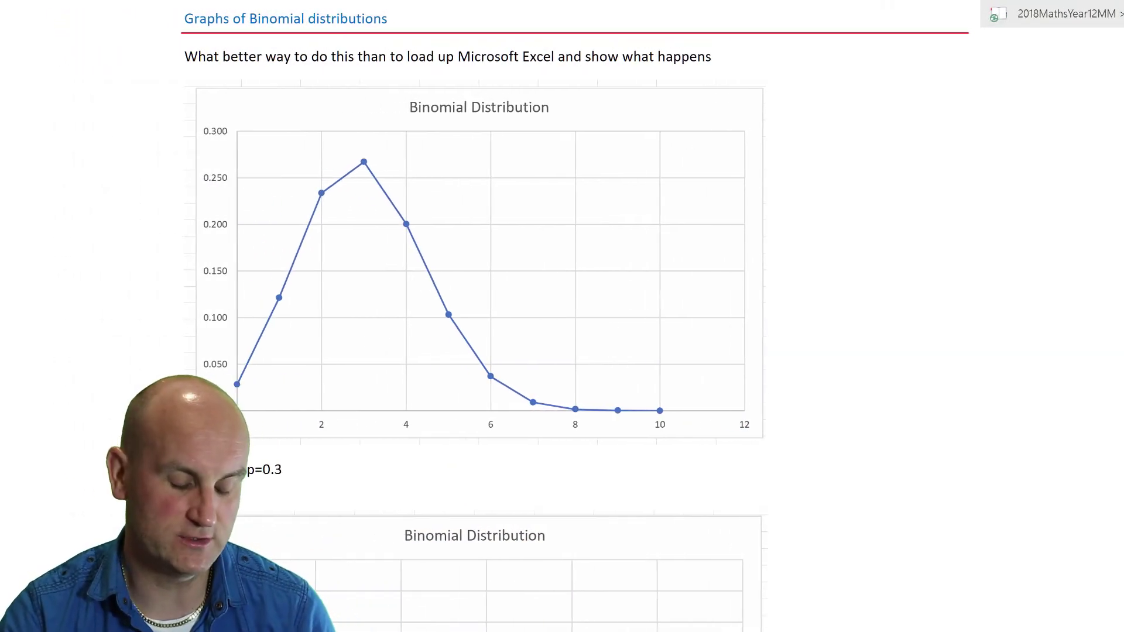
Bracket the "n=10 and p=0.3" label in ink and circle its chart's end point at 10 and its peak, marked 3
{"action": "left_click_drag", "start_coordinate": [294, 457], "coordinate": [293, 484]}
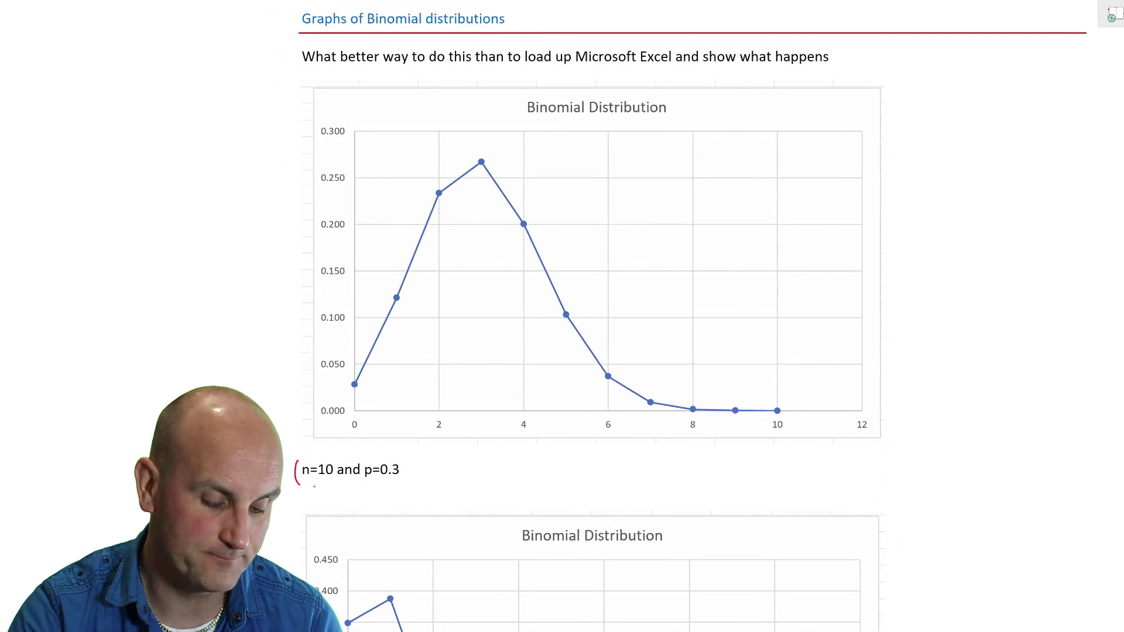
{"action": "left_click_drag", "start_coordinate": [400, 456], "coordinate": [403, 484]}
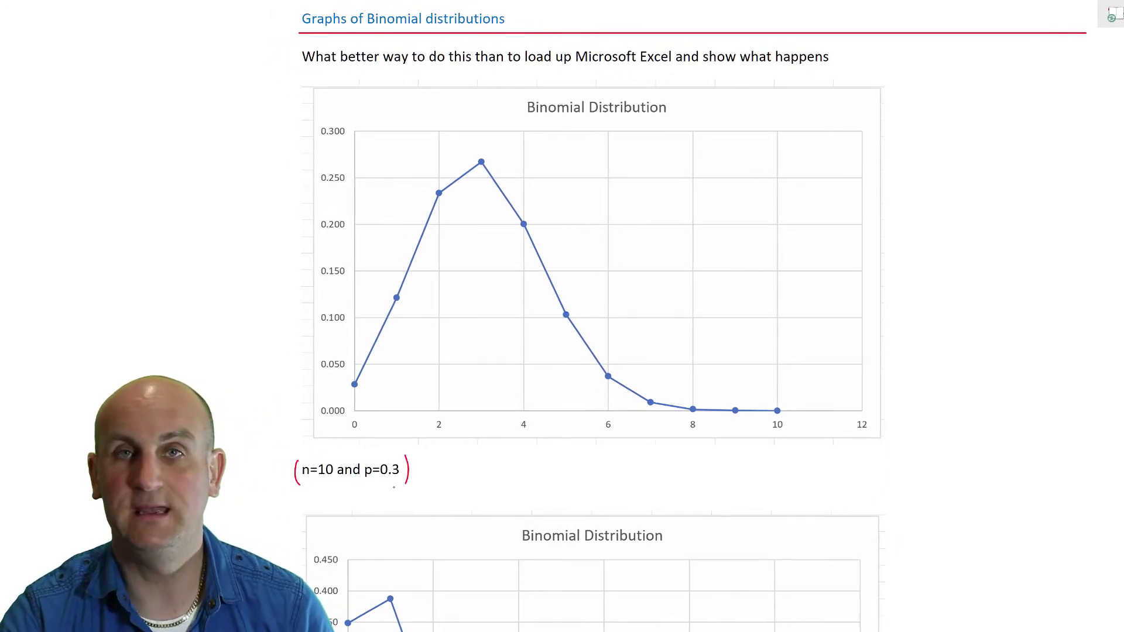
{"action": "left_click_drag", "start_coordinate": [771, 397], "coordinate": [770, 405]}
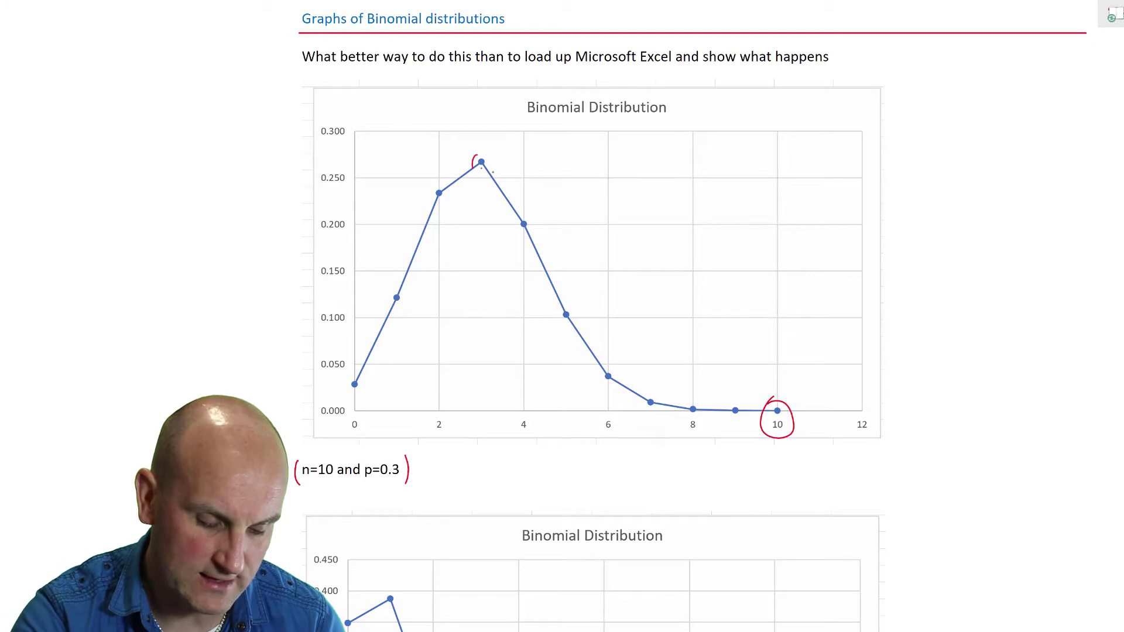
{"action": "mouse_move", "coordinate": [476, 156]}
{"action": "left_mouse_down"}
{"action": "mouse_move", "coordinate": [520, 160]}
{"action": "mouse_move", "coordinate": [515, 169]}
{"action": "left_mouse_up"}
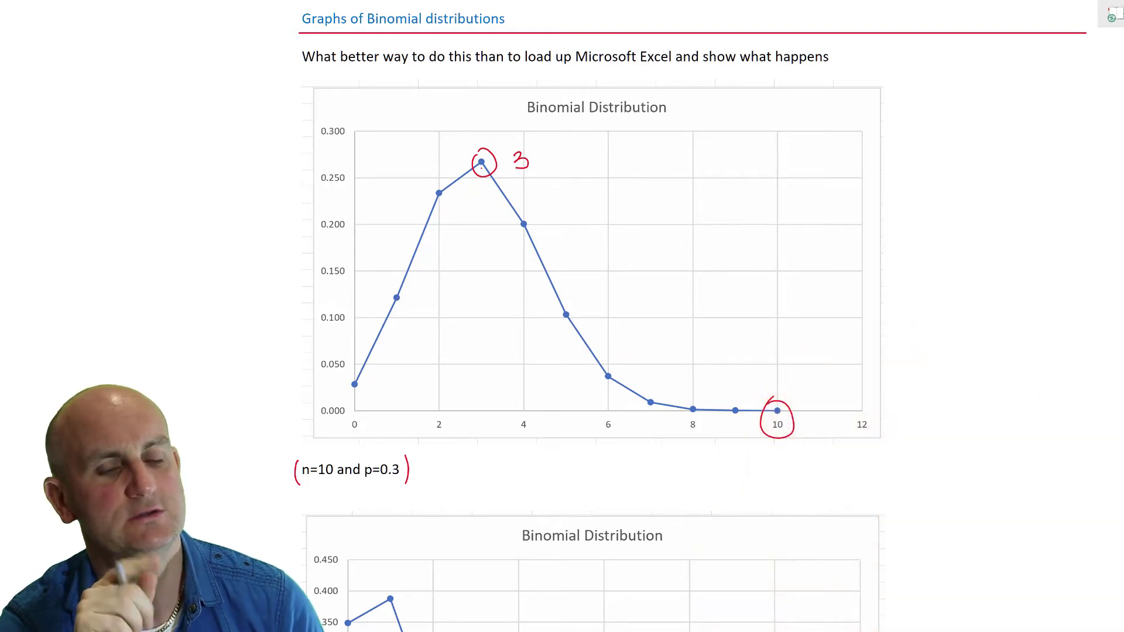
Draw red ink brackets around the "n=10 and p = 0.1" label under the second Binomial Distribution chart
{"action": "scroll", "coordinate": [591, 316], "scroll_direction": "down", "scroll_amount": 5}
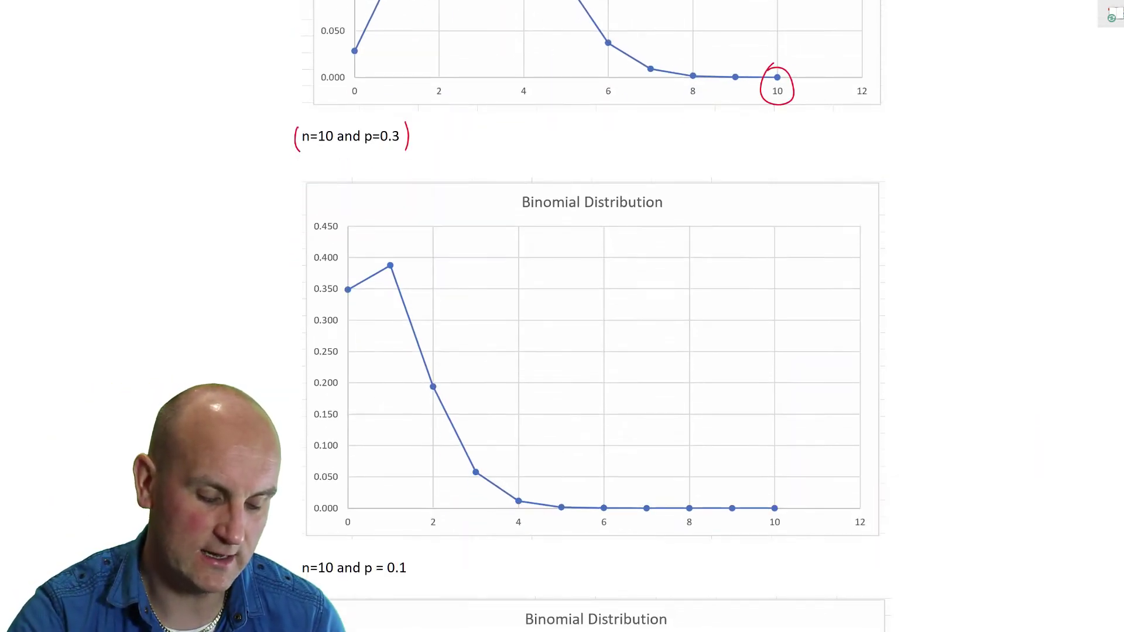
{"action": "left_click_drag", "start_coordinate": [301, 540], "coordinate": [297, 576]}
{"action": "left_click_drag", "start_coordinate": [411, 540], "coordinate": [415, 568]}
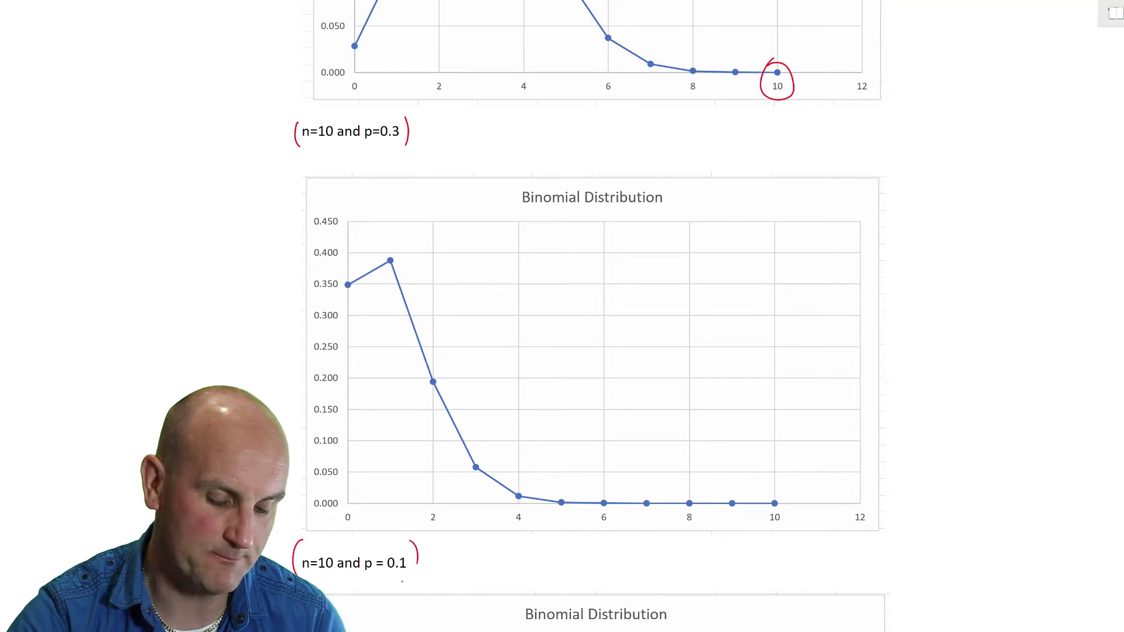
Draw a dashed vertical line from the peak of the p = 0.1 chart down to its horizontal axis and label the peak 1
{"action": "scroll", "coordinate": [397, 577], "scroll_direction": "down", "scroll_amount": 3}
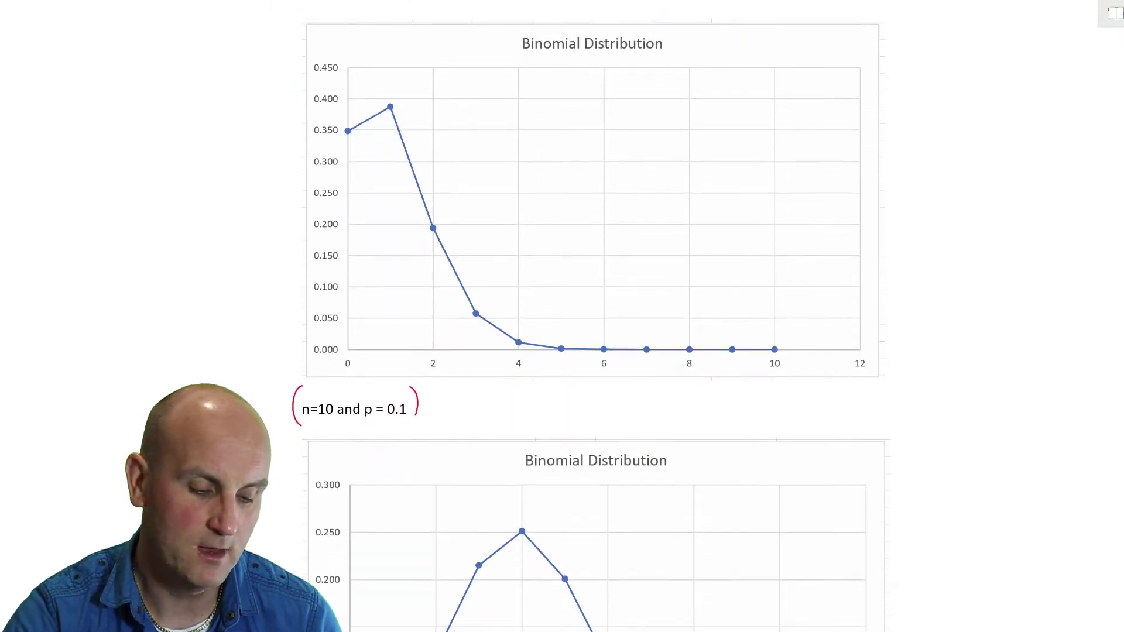
{"action": "left_click_drag", "start_coordinate": [389, 98], "coordinate": [390, 104]}
{"action": "left_click_drag", "start_coordinate": [390, 125], "coordinate": [391, 129]}
{"action": "left_click", "coordinate": [387, 153]}
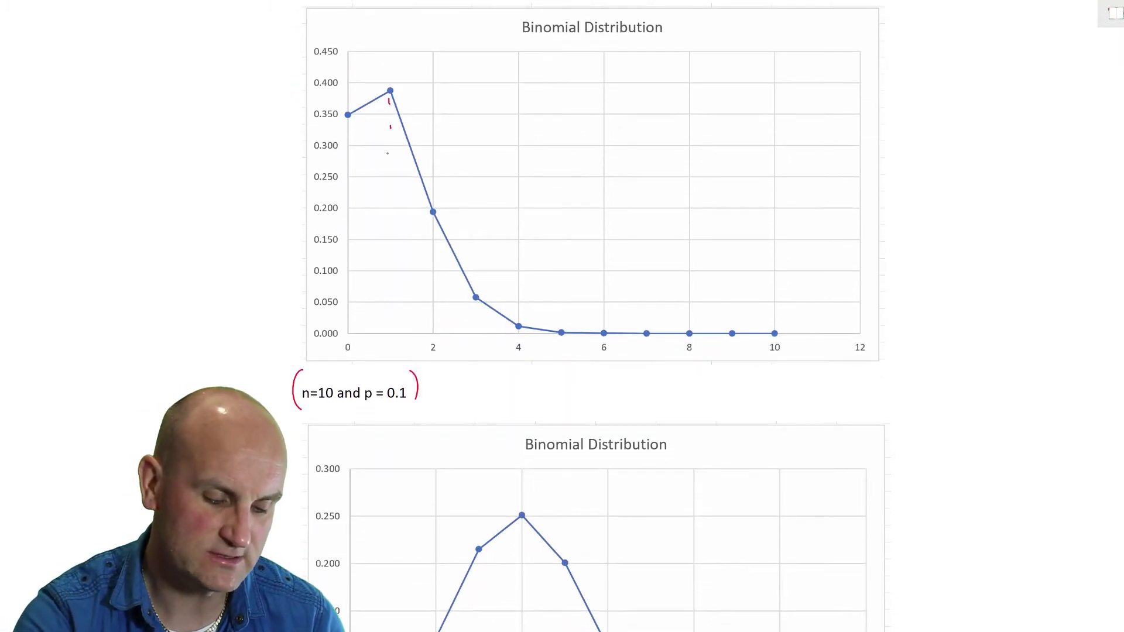
{"action": "left_click", "coordinate": [387, 180]}
{"action": "left_click_drag", "start_coordinate": [389, 211], "coordinate": [390, 215]}
{"action": "left_click_drag", "start_coordinate": [390, 234], "coordinate": [389, 264]}
{"action": "left_click_drag", "start_coordinate": [388, 285], "coordinate": [388, 287]}
{"action": "left_click", "coordinate": [391, 332]}
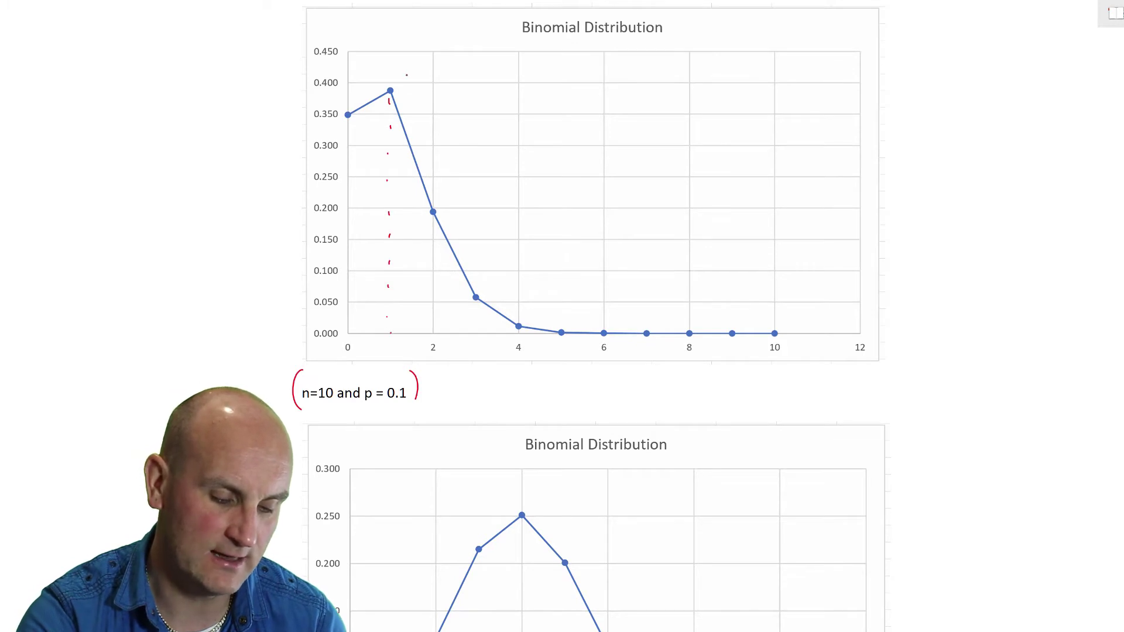
{"action": "left_click_drag", "start_coordinate": [408, 75], "coordinate": [409, 85]}
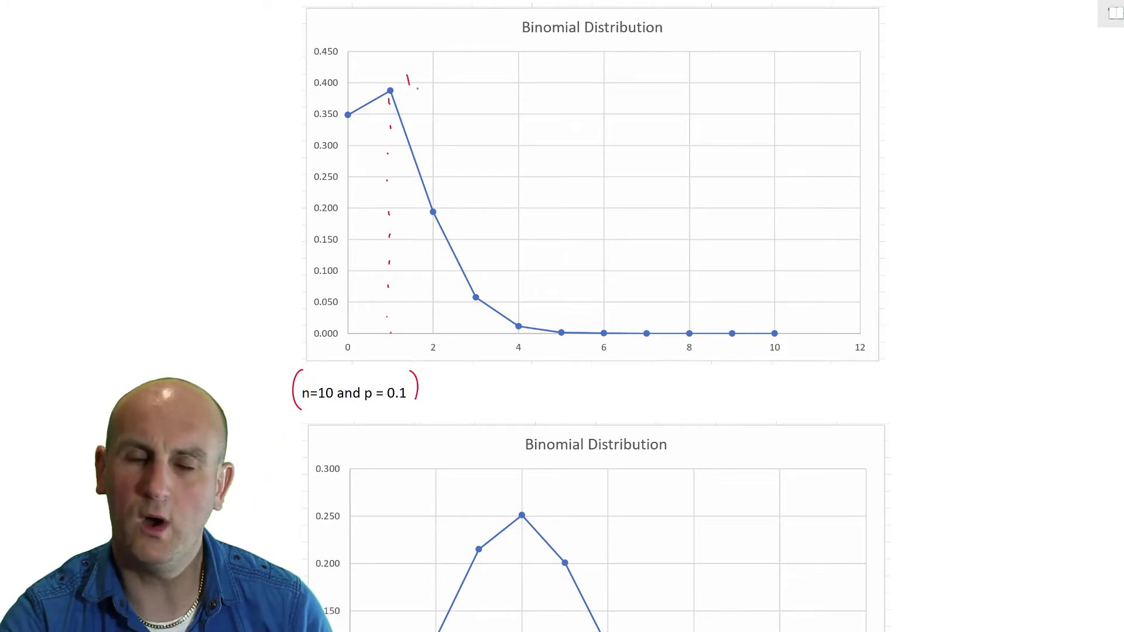
Bracket the "n=10 and p=0.4" label and mark its chart's peak with a circle and a dashed line down to 4
{"action": "scroll", "coordinate": [591, 316], "scroll_direction": "down", "scroll_amount": 7}
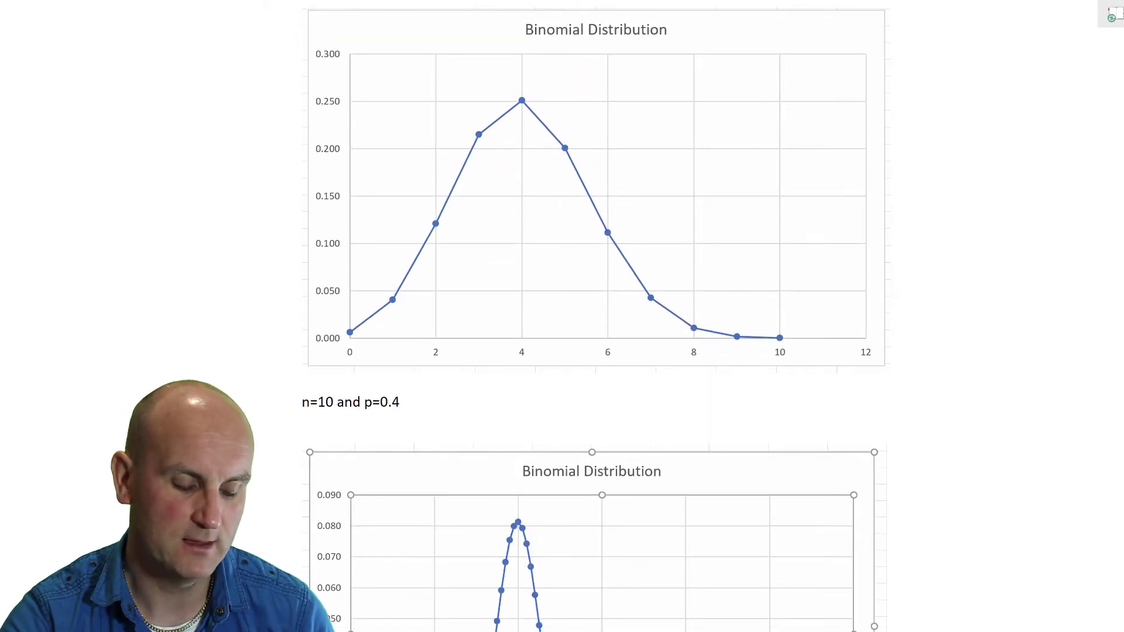
{"action": "left_click_drag", "start_coordinate": [294, 384], "coordinate": [299, 419]}
{"action": "left_click_drag", "start_coordinate": [406, 385], "coordinate": [408, 410]}
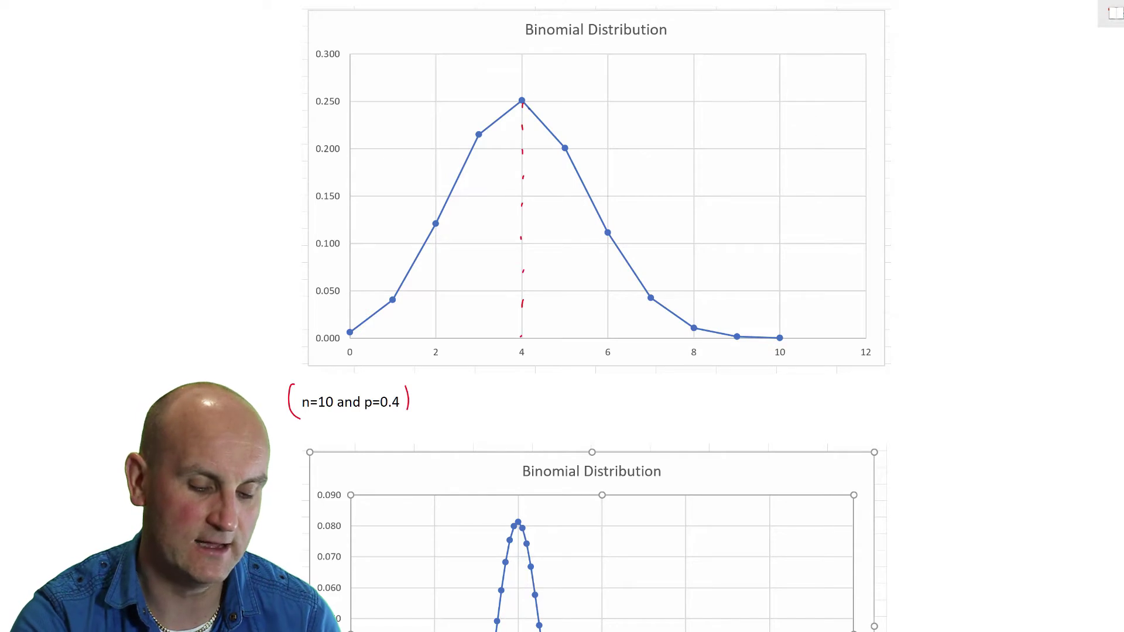
{"action": "left_click_drag", "start_coordinate": [515, 98], "coordinate": [520, 95]}
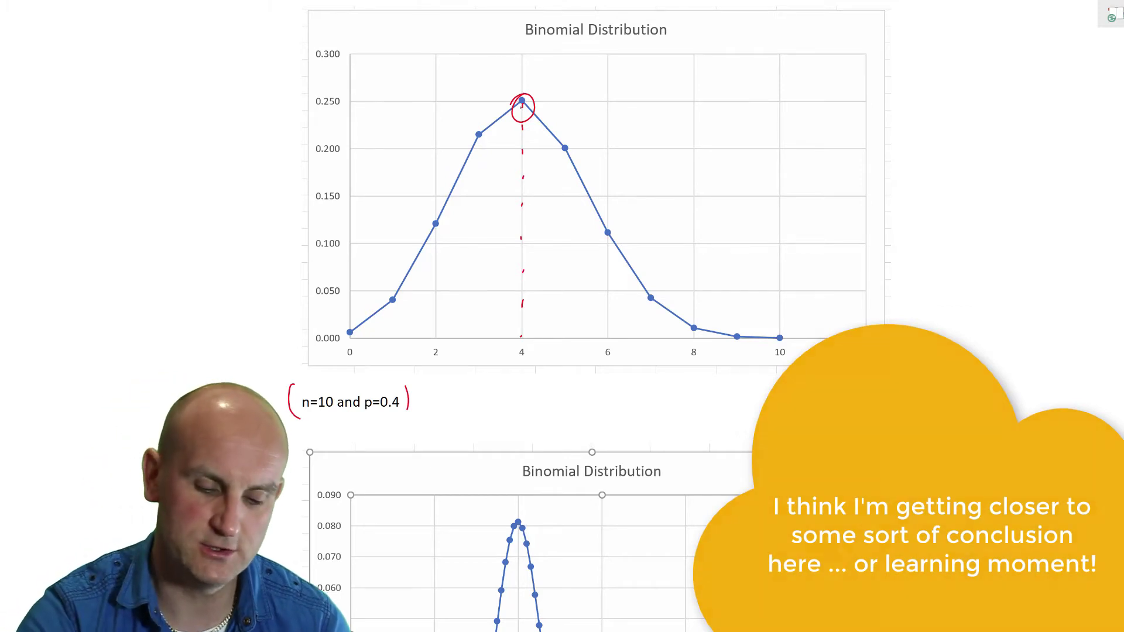
Handwrite the calculation 10 × 0.4 = 4 beside the n=10 and p=0.4 chart
{"action": "mouse_move", "coordinate": [940, 94]}
{"action": "left_mouse_down"}
{"action": "mouse_move", "coordinate": [940, 108]}
{"action": "mouse_move", "coordinate": [944, 97]}
{"action": "mouse_move", "coordinate": [979, 105]}
{"action": "left_mouse_up"}
{"action": "left_click", "coordinate": [965, 100]}
{"action": "mouse_move", "coordinate": [993, 96]}
{"action": "left_mouse_down"}
{"action": "mouse_move", "coordinate": [1021, 109]}
{"action": "mouse_move", "coordinate": [1052, 94]}
{"action": "left_mouse_up"}
{"action": "left_click_drag", "start_coordinate": [1044, 100], "coordinate": [1082, 107]}
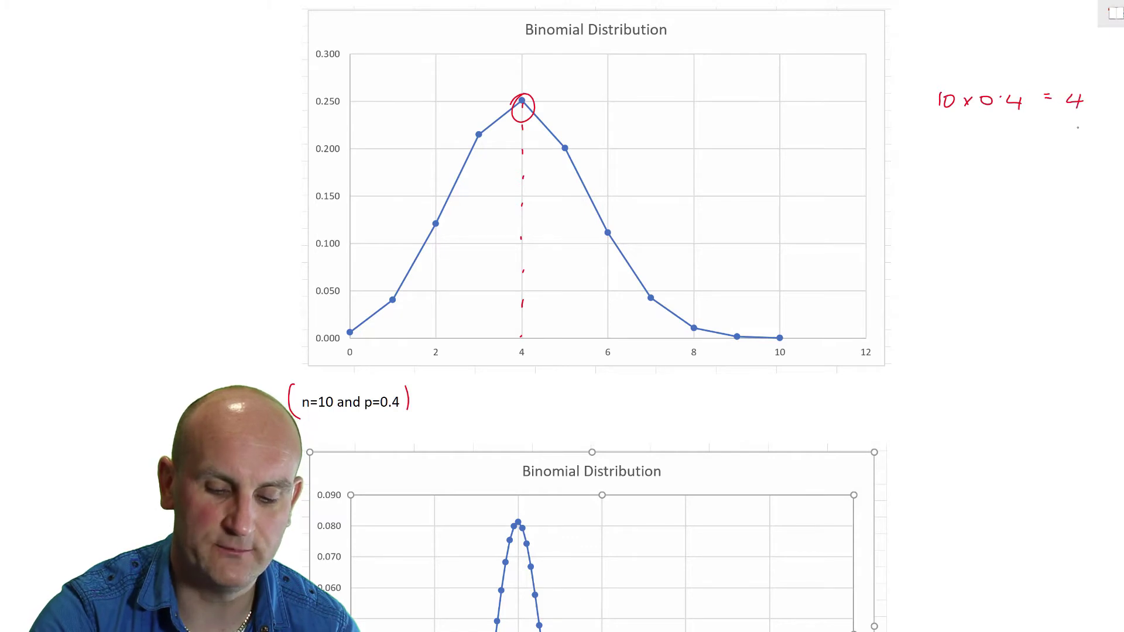
Handwrite the matching n times p calculation beside the n=10 and p = 0.1 chart
{"action": "scroll", "coordinate": [596, 317], "scroll_direction": "up", "scroll_amount": 7}
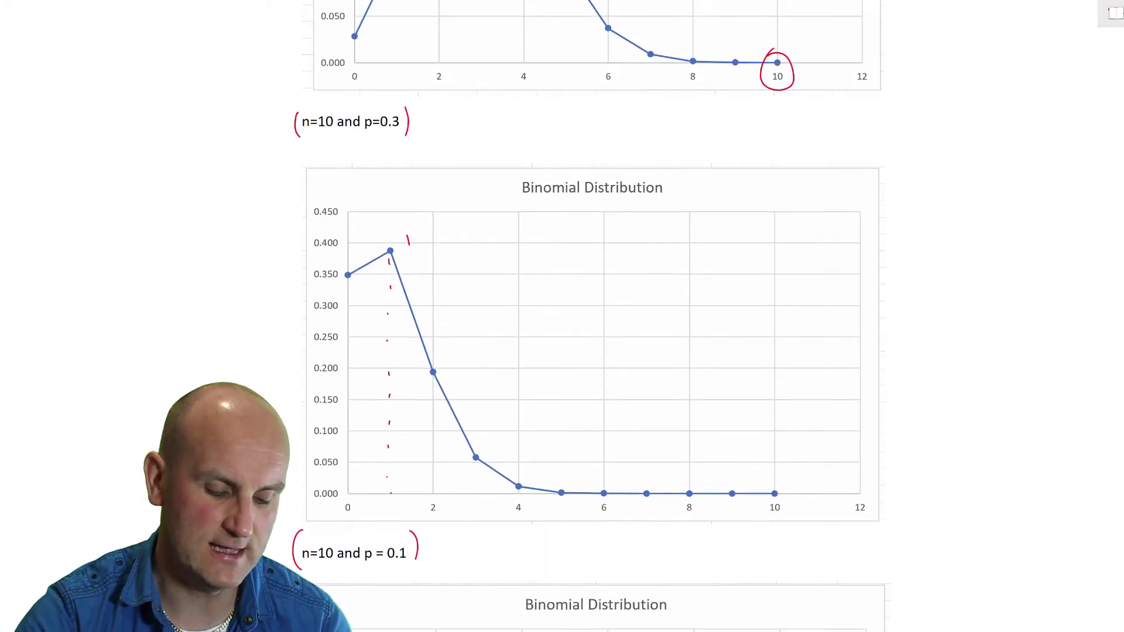
{"action": "mouse_move", "coordinate": [927, 147]}
{"action": "left_mouse_down"}
{"action": "mouse_move", "coordinate": [925, 164]}
{"action": "mouse_move", "coordinate": [935, 152]}
{"action": "left_mouse_up"}
{"action": "left_click_drag", "start_coordinate": [952, 153], "coordinate": [952, 159]}
{"action": "mouse_move", "coordinate": [983, 150]}
{"action": "left_mouse_down"}
{"action": "mouse_move", "coordinate": [973, 152]}
{"action": "mouse_move", "coordinate": [990, 152]}
{"action": "left_mouse_up"}
{"action": "left_click_drag", "start_coordinate": [1002, 148], "coordinate": [1002, 160]}
{"action": "left_click_drag", "start_coordinate": [1016, 151], "coordinate": [1029, 157]}
{"action": "left_click_drag", "start_coordinate": [1065, 143], "coordinate": [1063, 159]}
Handwrite the matching n times p calculation beside the n=10 and p=0.3 chart
{"action": "scroll", "coordinate": [596, 316], "scroll_direction": "up", "scroll_amount": 8}
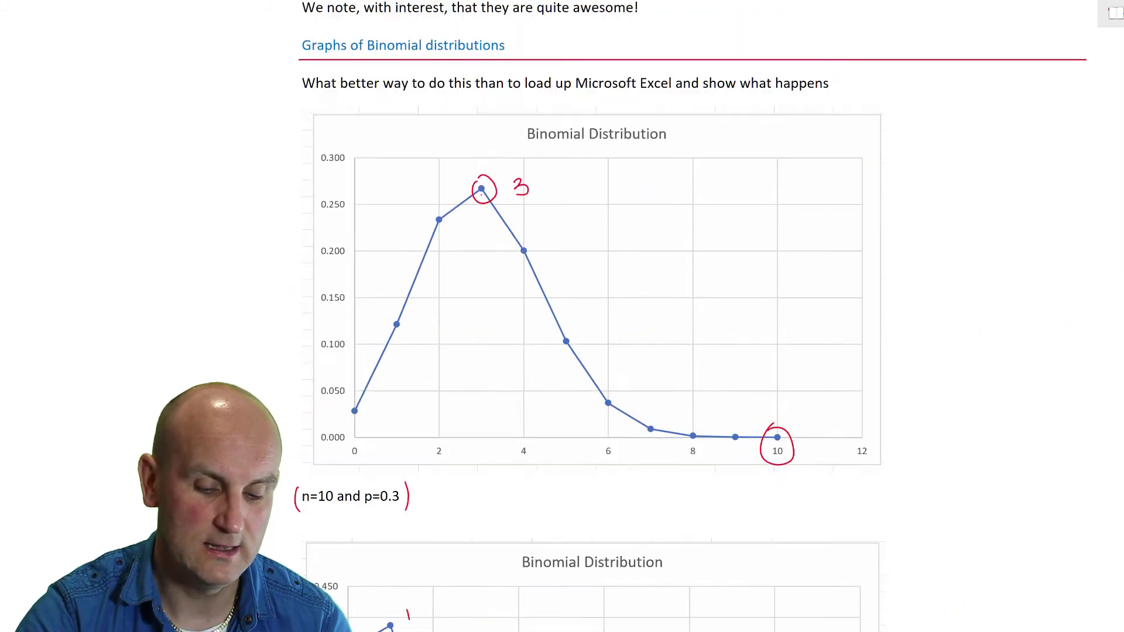
{"action": "scroll", "coordinate": [595, 316], "scroll_direction": "down", "scroll_amount": 1}
{"action": "left_click_drag", "start_coordinate": [948, 152], "coordinate": [947, 170]}
{"action": "left_click_drag", "start_coordinate": [960, 156], "coordinate": [976, 167]}
{"action": "left_click_drag", "start_coordinate": [976, 161], "coordinate": [970, 168]}
{"action": "mouse_move", "coordinate": [995, 153]}
{"action": "left_mouse_down"}
{"action": "mouse_move", "coordinate": [1022, 170]}
{"action": "mouse_move", "coordinate": [1051, 158]}
{"action": "left_mouse_up"}
{"action": "left_click_drag", "start_coordinate": [1045, 166], "coordinate": [1052, 166]}
{"action": "mouse_move", "coordinate": [1080, 151]}
{"action": "left_mouse_down"}
{"action": "mouse_move", "coordinate": [1090, 160]}
{"action": "mouse_move", "coordinate": [1076, 169]}
{"action": "left_mouse_up"}
{"action": "left_click_drag", "start_coordinate": [1070, 167], "coordinate": [1070, 168]}
Examine the Expected Value from a Binomial Distribution (Mean) section and its n=20, p=0.4 chart
{"action": "scroll", "coordinate": [596, 316], "scroll_direction": "down", "scroll_amount": 20}
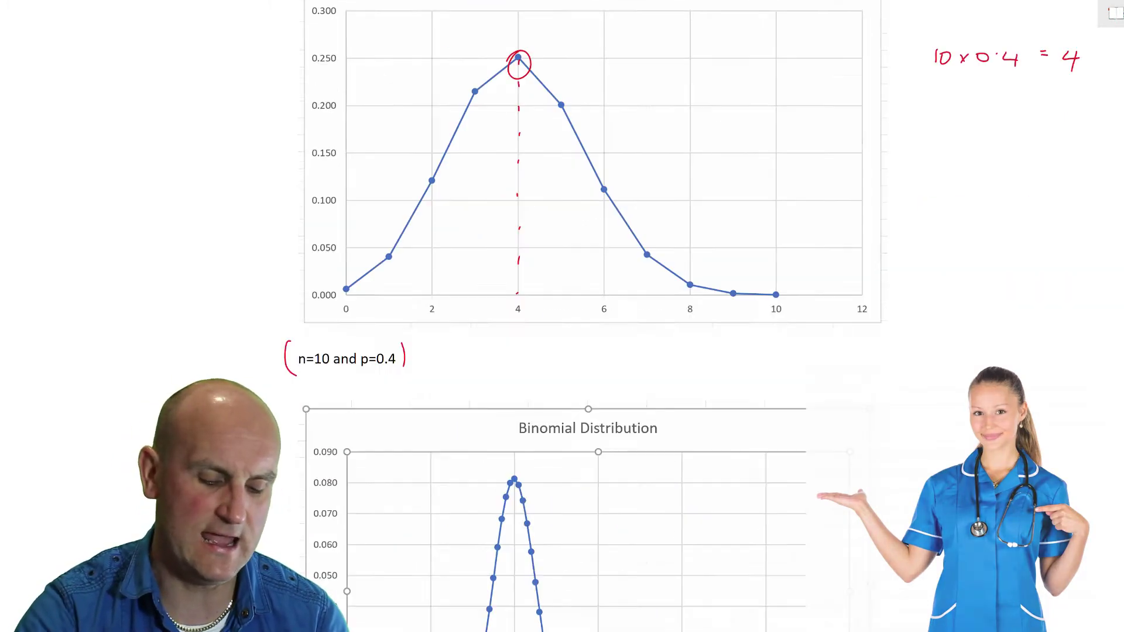
{"action": "scroll", "coordinate": [596, 316], "scroll_direction": "down", "scroll_amount": 4}
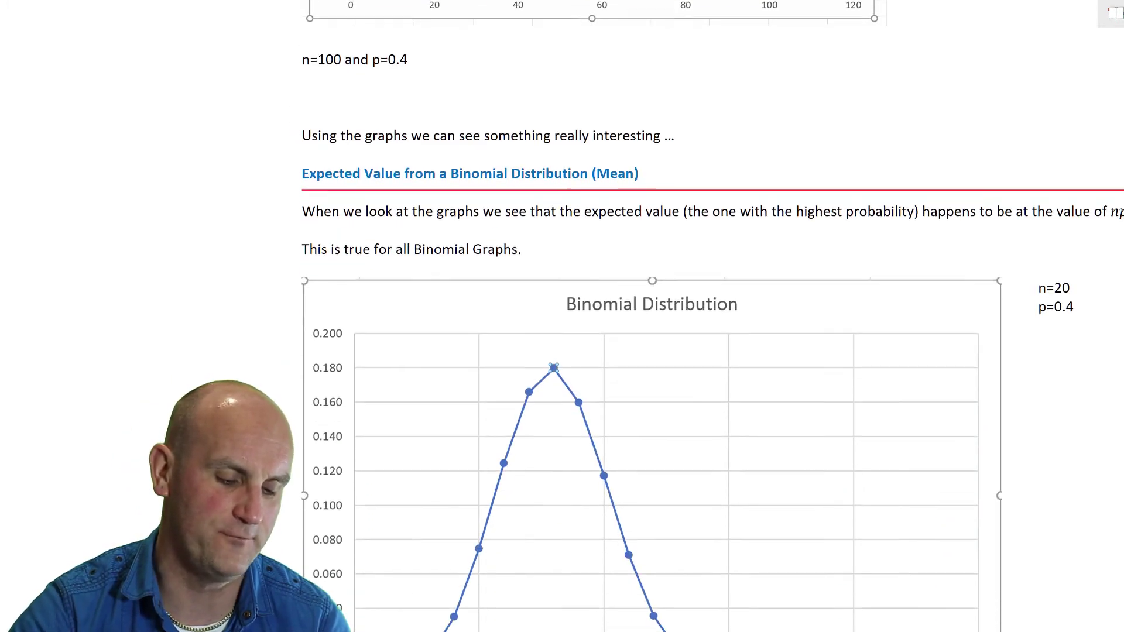
{"action": "scroll", "coordinate": [596, 316], "scroll_direction": "down", "scroll_amount": 5}
{"action": "scroll", "coordinate": [652, 348], "scroll_direction": "down", "scroll_amount": 1}
{"action": "scroll", "coordinate": [593, 351], "scroll_direction": "down", "scroll_amount": 2}
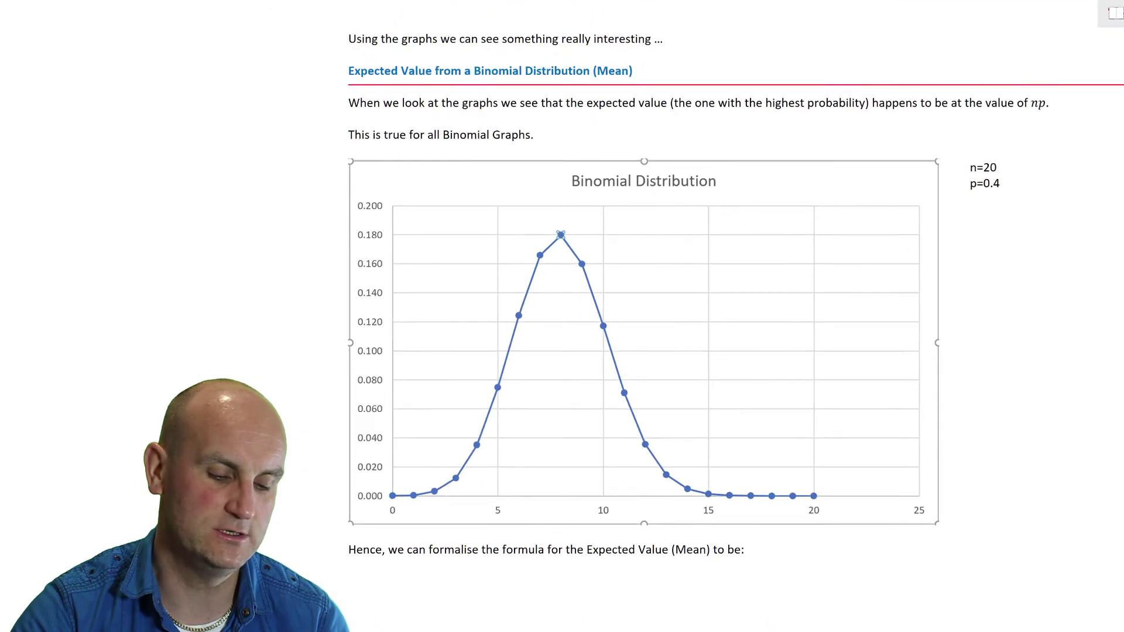
{"action": "scroll", "coordinate": [642, 343], "scroll_direction": "down", "scroll_amount": 2}
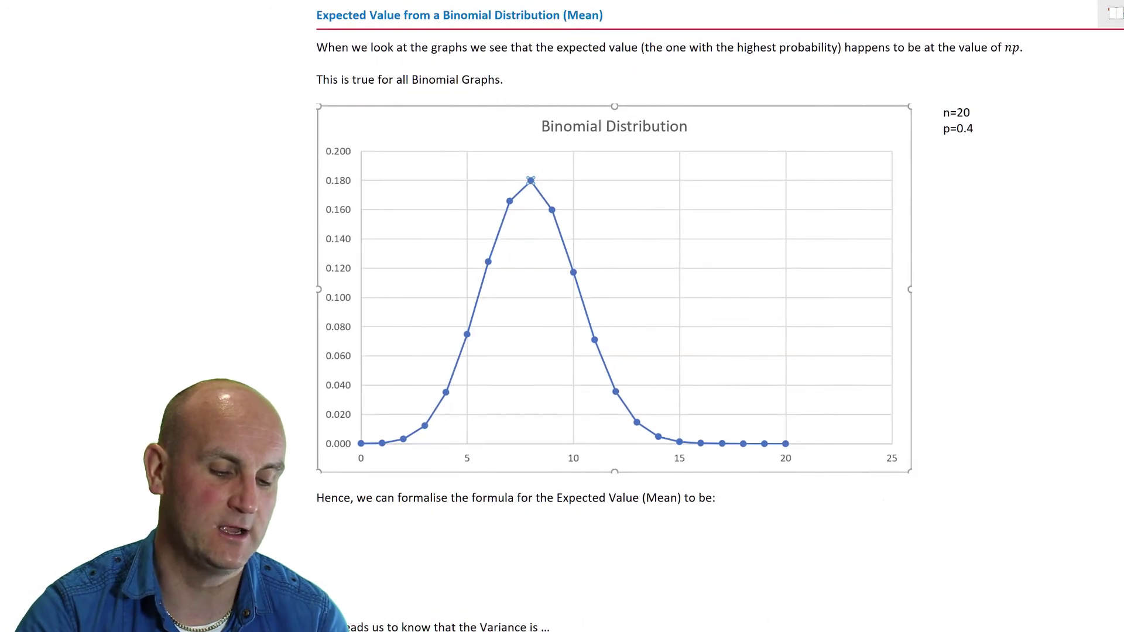